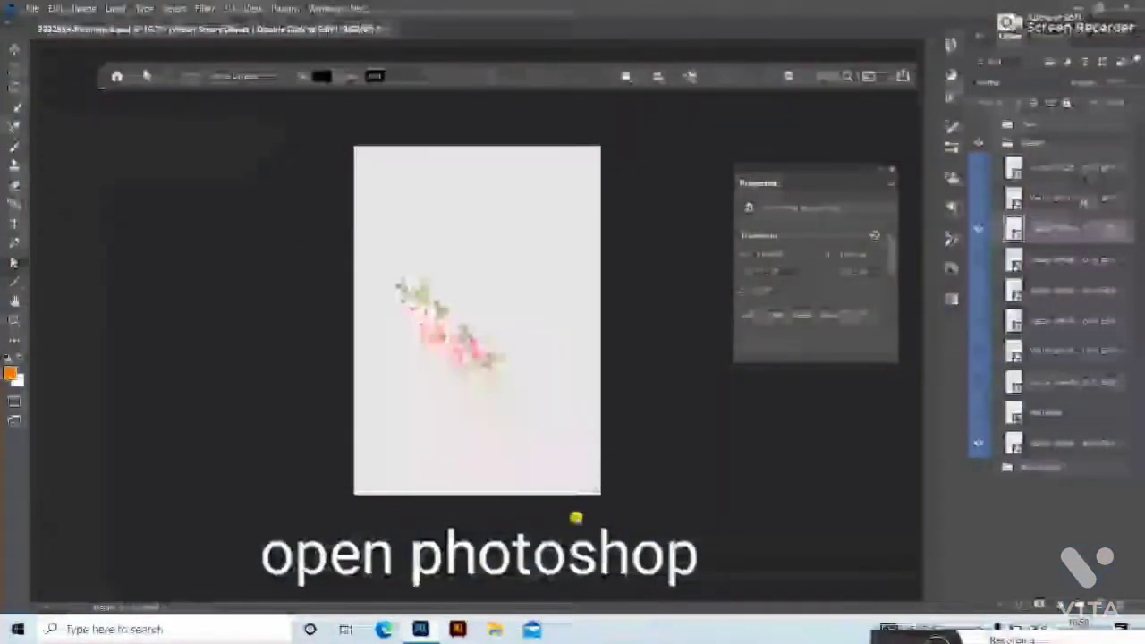
Create a blank white 5x7 inch document from the preset.
left_click(31, 8)
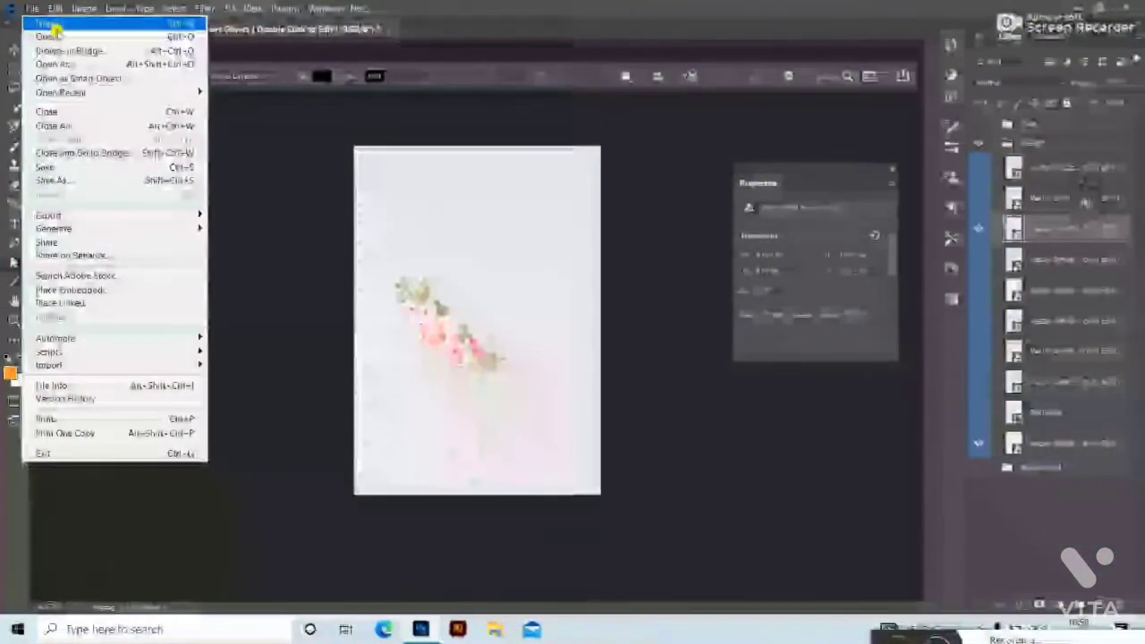
left_click(53, 27)
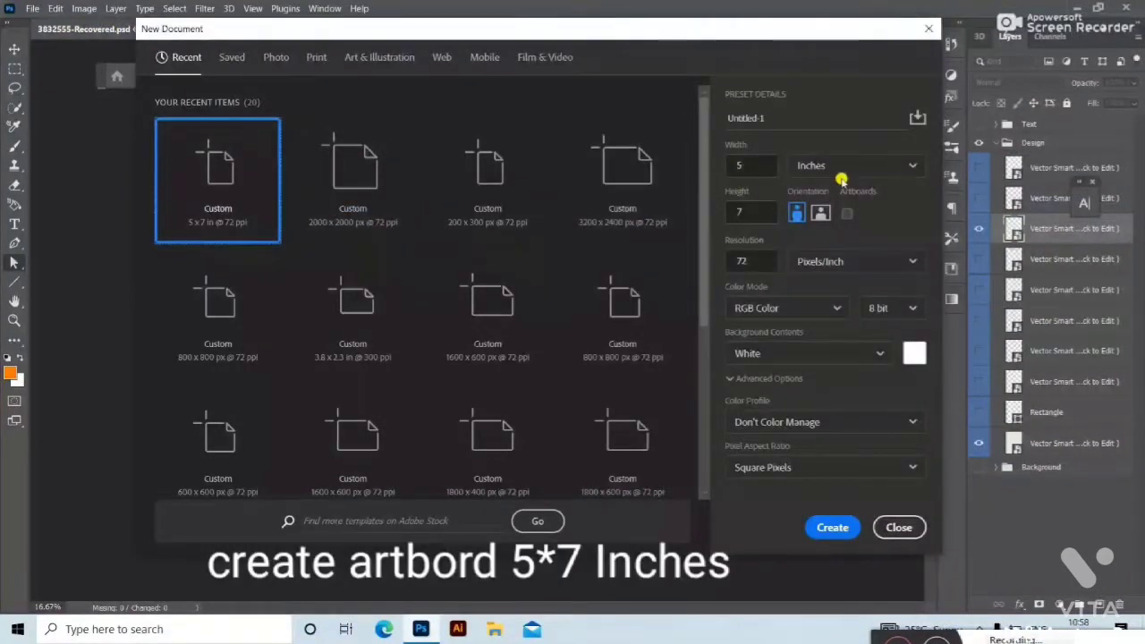
left_click(830, 526)
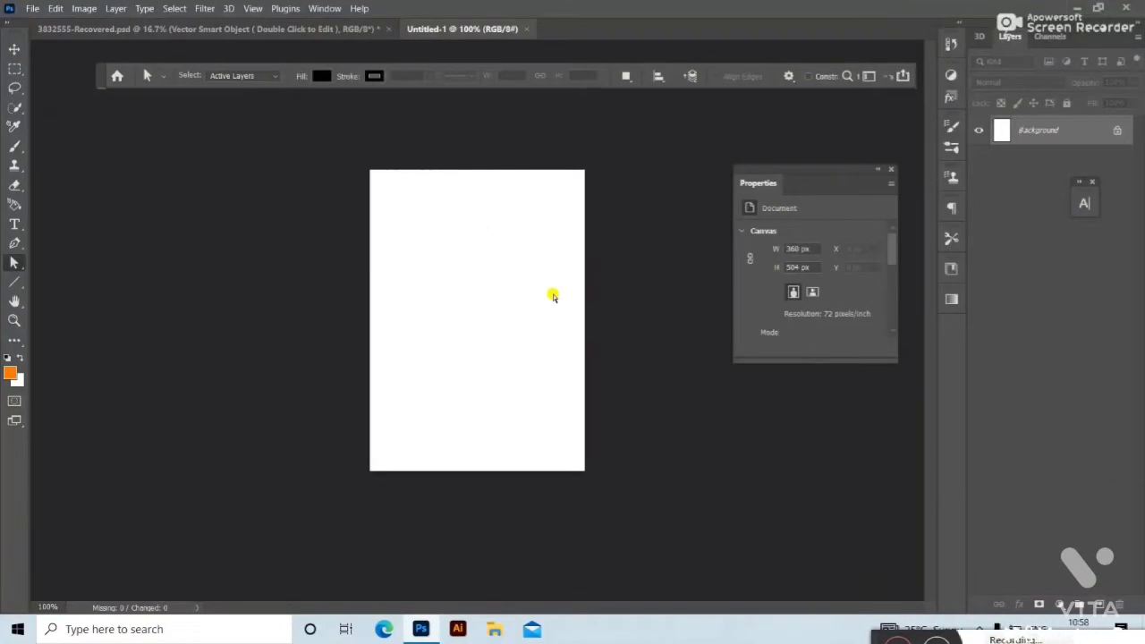
Unlock the background layer and paste the flower artwork into the new card.
left_click(1112, 132)
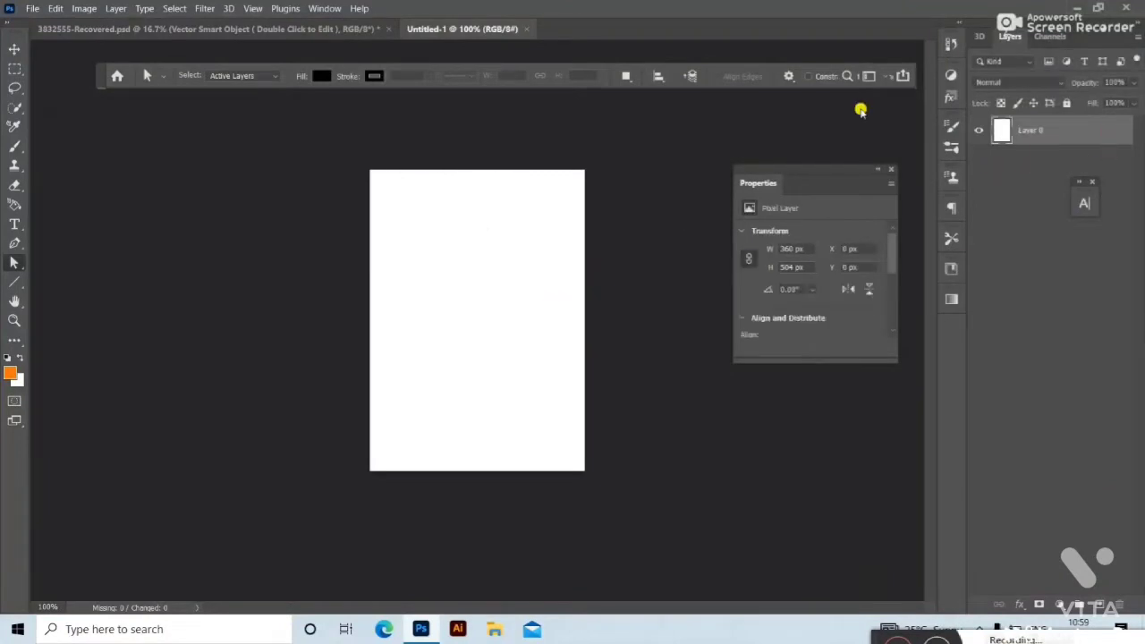
left_click(285, 29)
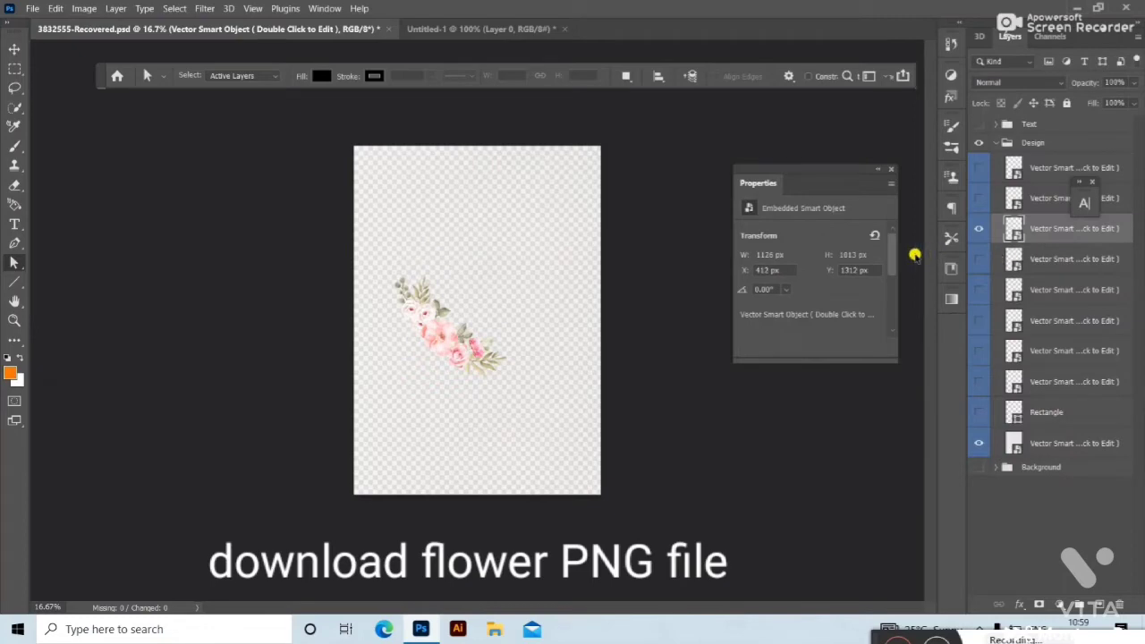
left_click(424, 31)
key("ctrl+v")
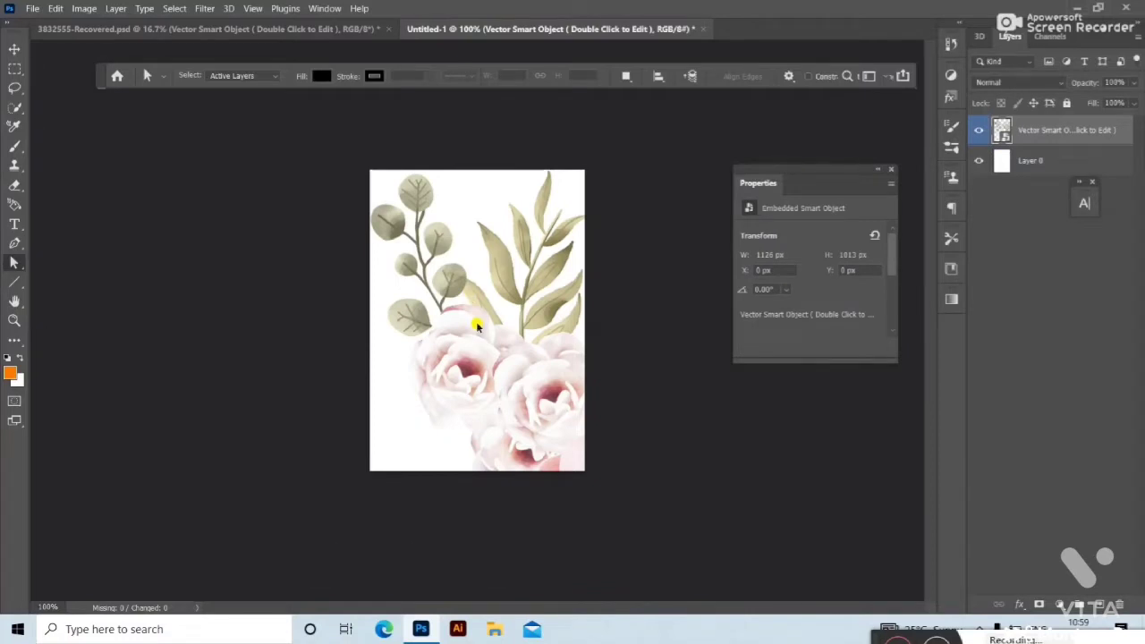
Scale the flowers down, tilt them about -35°, and push them to the top-left edge.
key("ctrl+t")
scroll(476, 327, "down", 1)
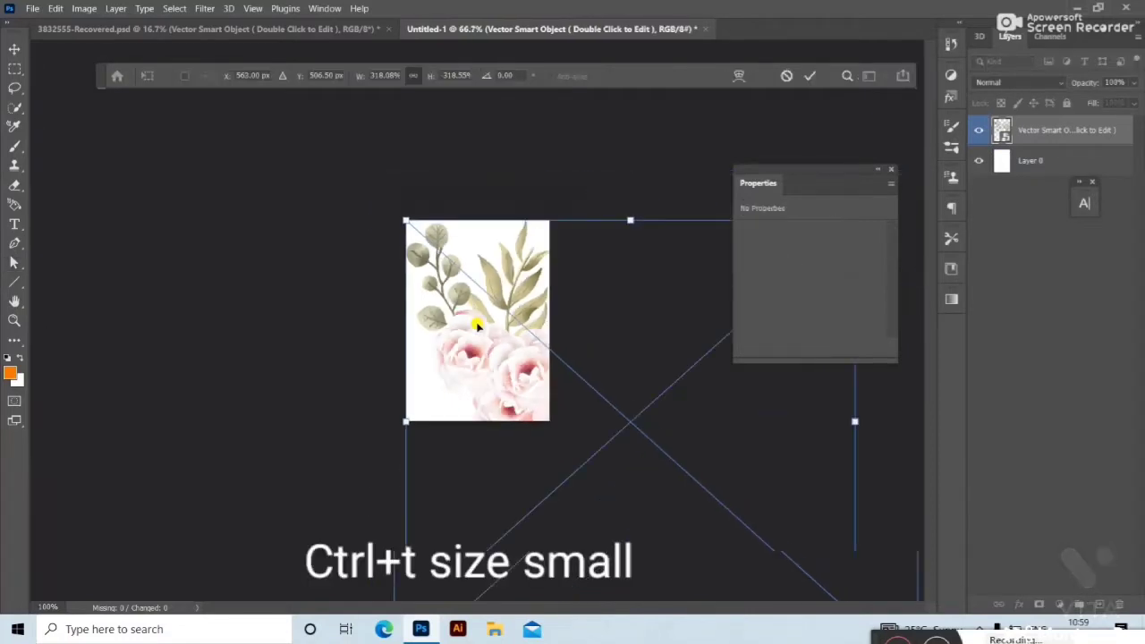
scroll(476, 326, "down", 1)
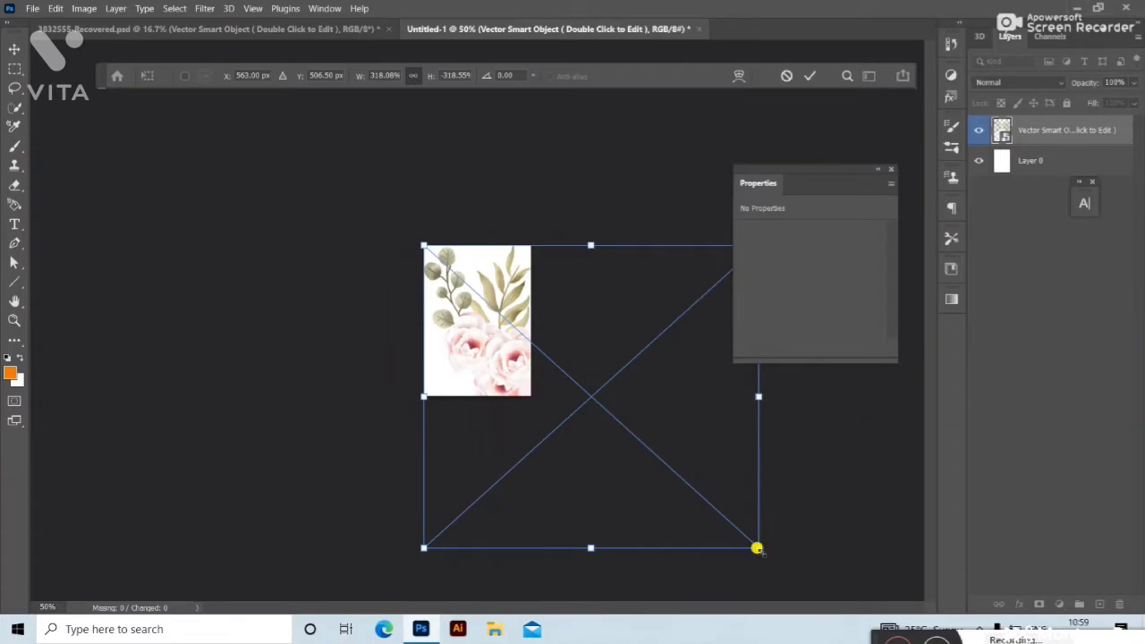
left_click_drag(757, 541, 611, 410)
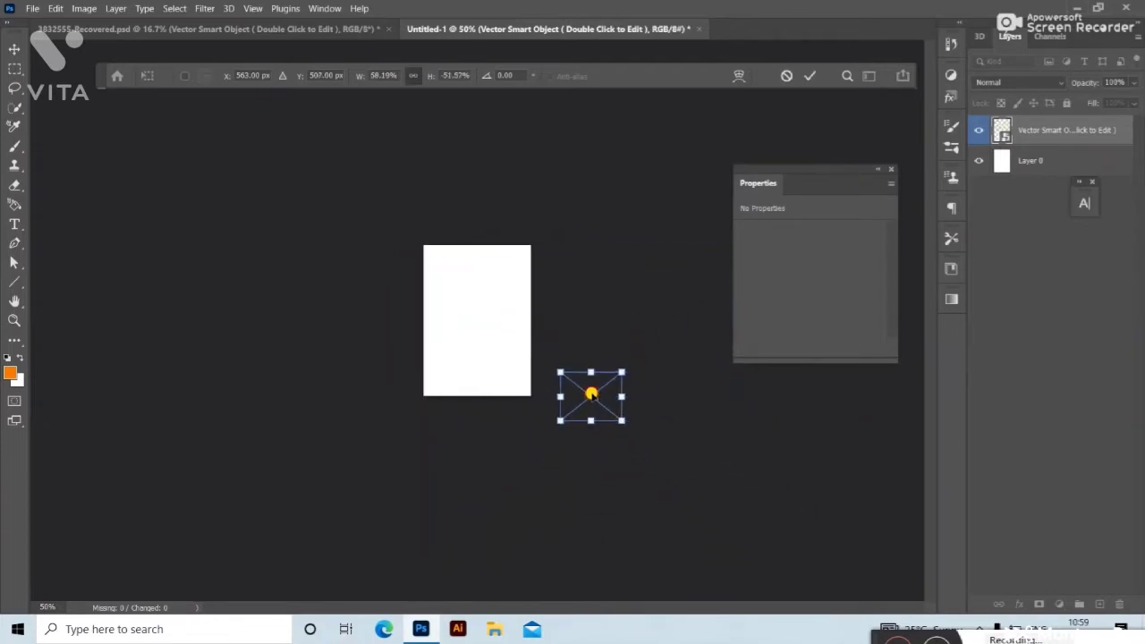
left_click_drag(591, 393, 445, 265)
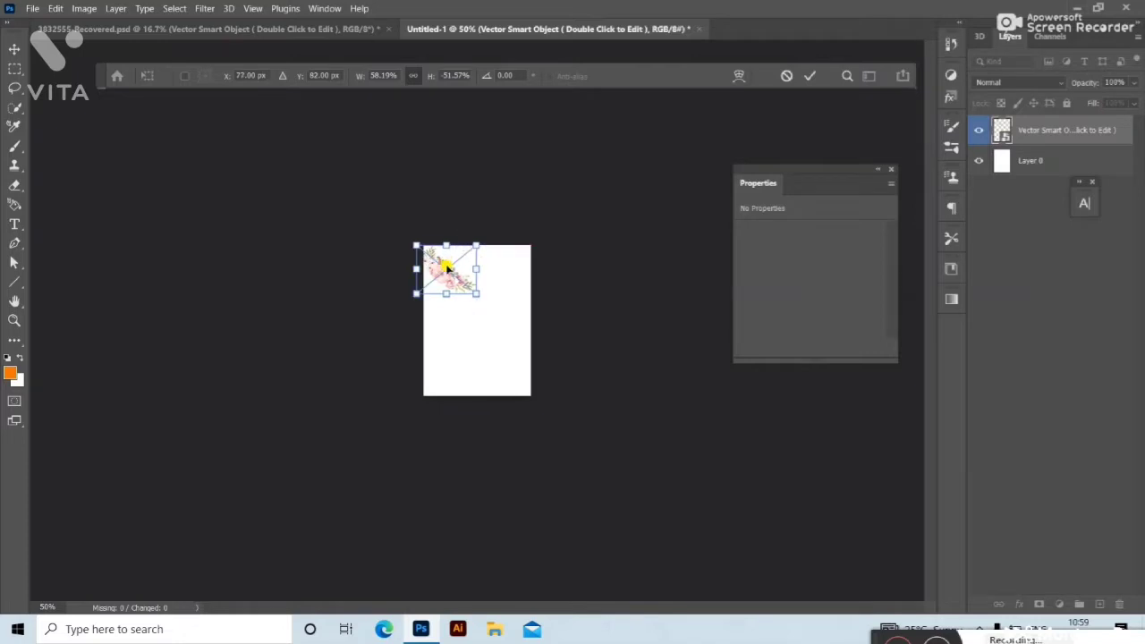
key("ctrl+plus")
key("ctrl+plus")
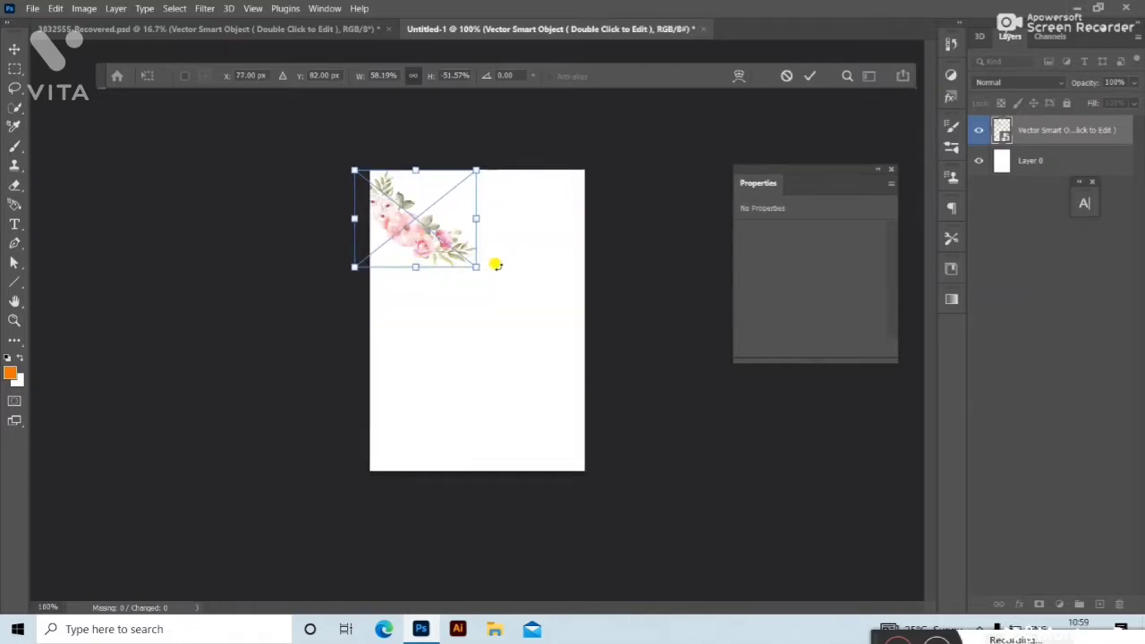
left_click_drag(497, 265, 492, 211)
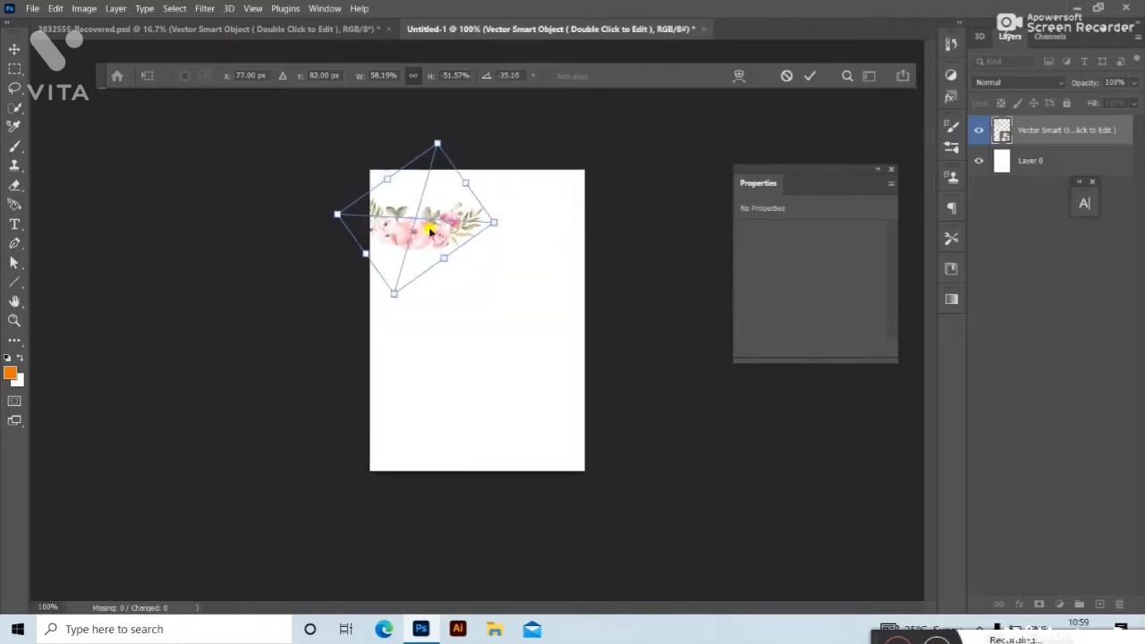
left_click_drag(426, 227, 414, 195)
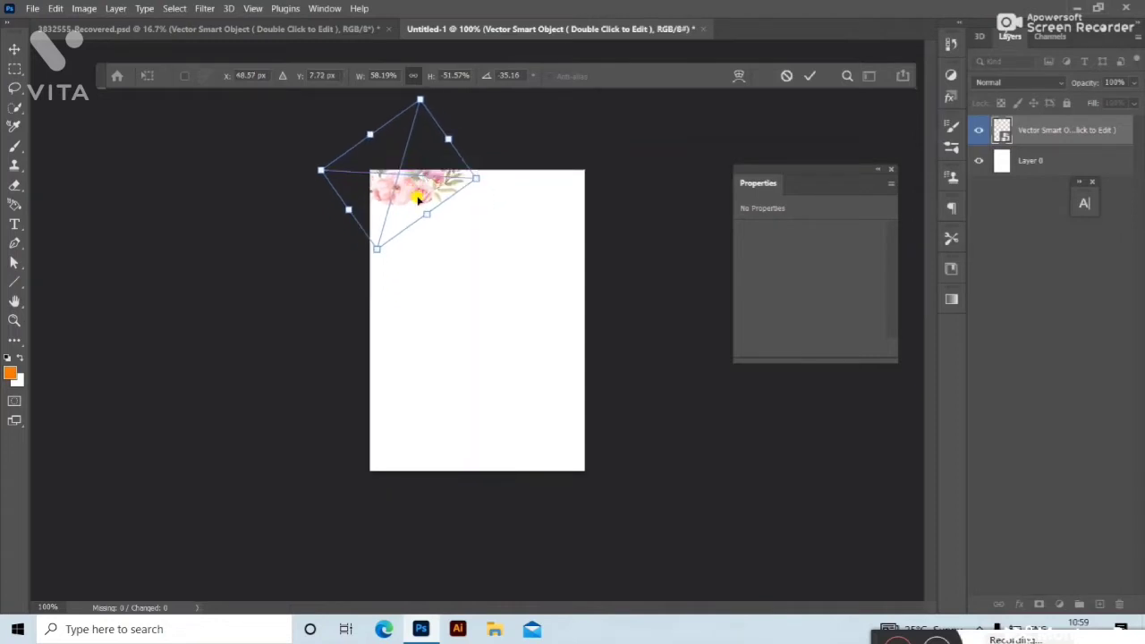
Apply the flower transform and place a copied floral piece along the top edge.
left_click(18, 47)
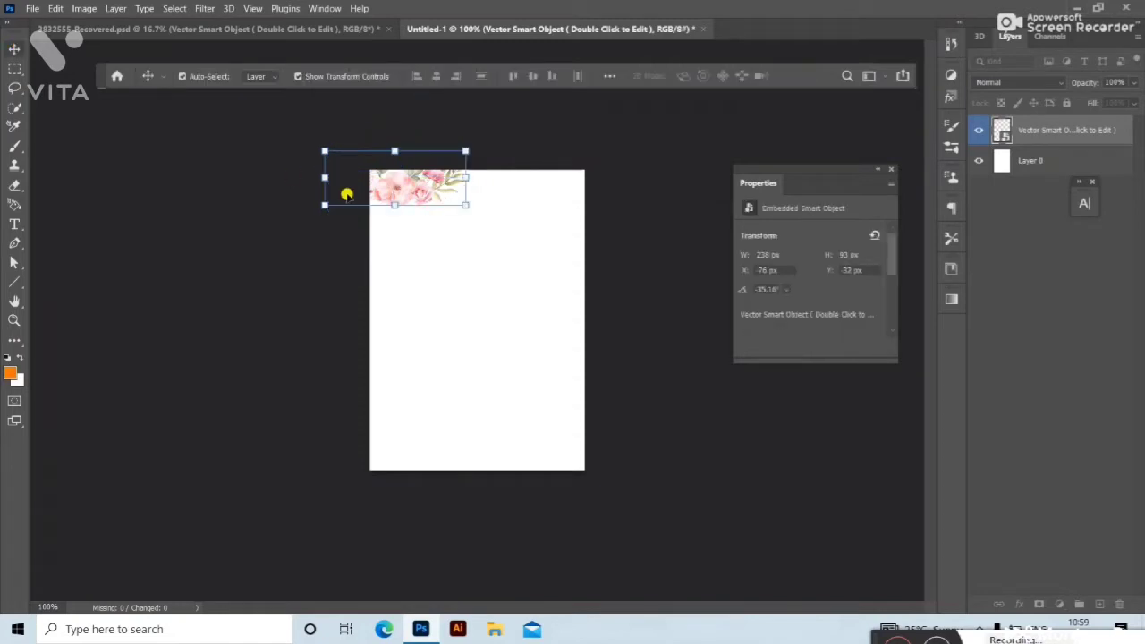
left_click(510, 266)
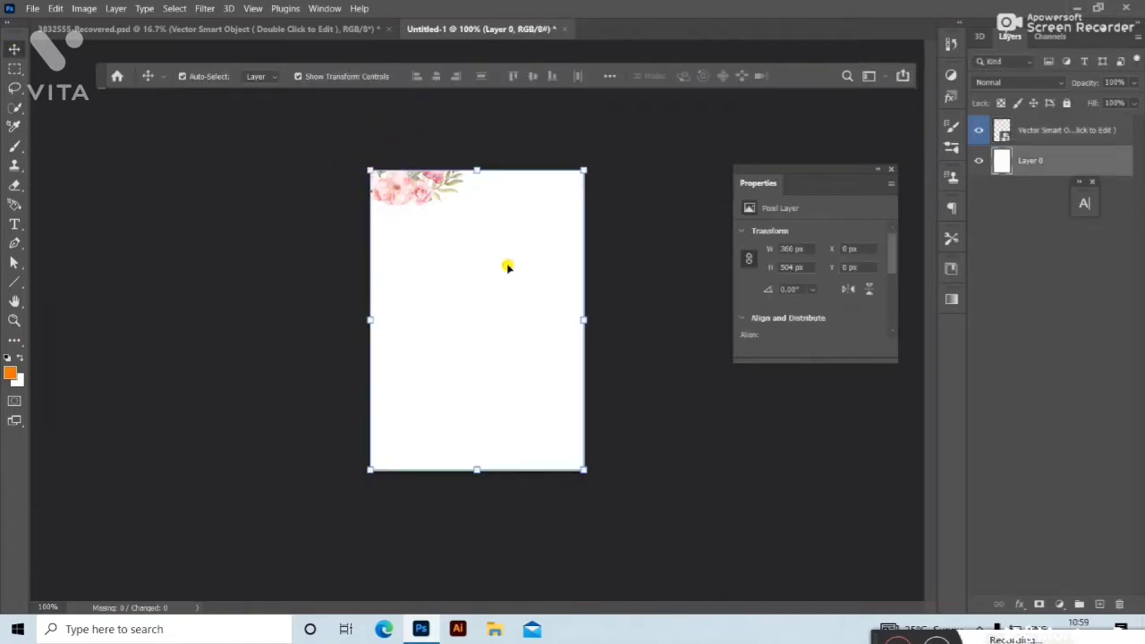
left_click(1055, 133)
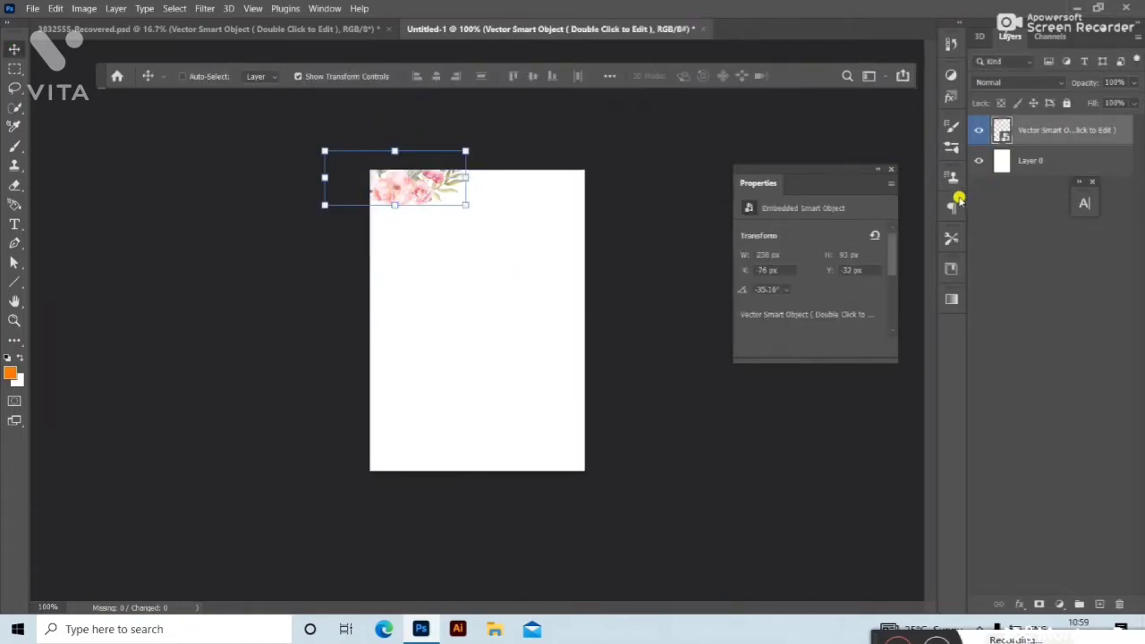
key("ctrl+c")
key("ctrl+v")
left_click_drag(483, 326, 494, 187)
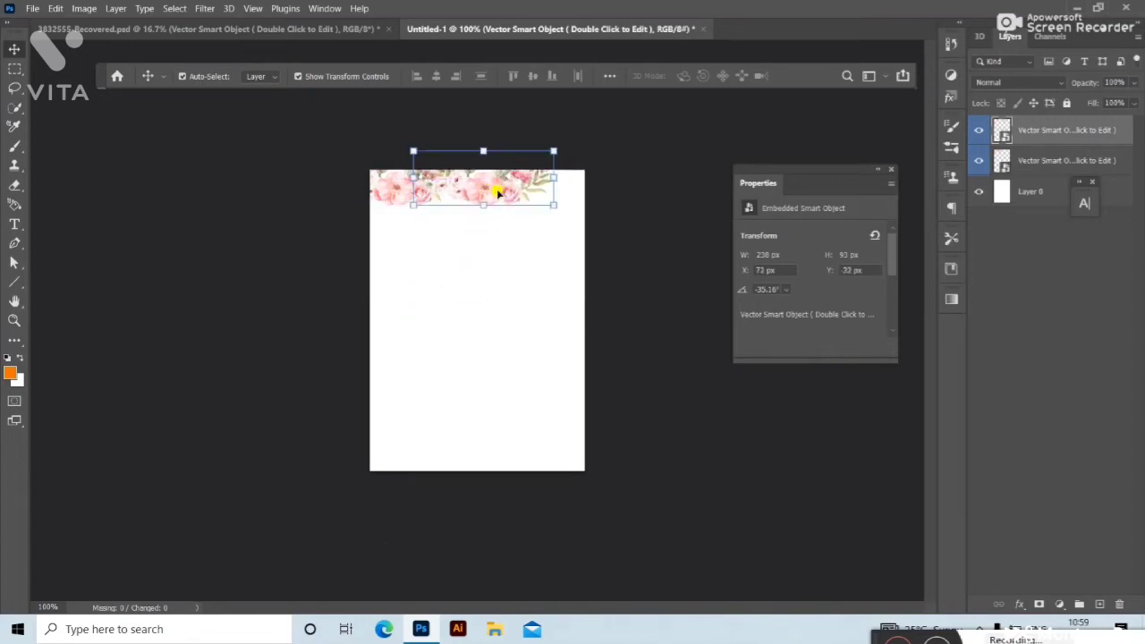
Add a floral copy at the top-right end and paste another at the centre.
key("ctrl+v")
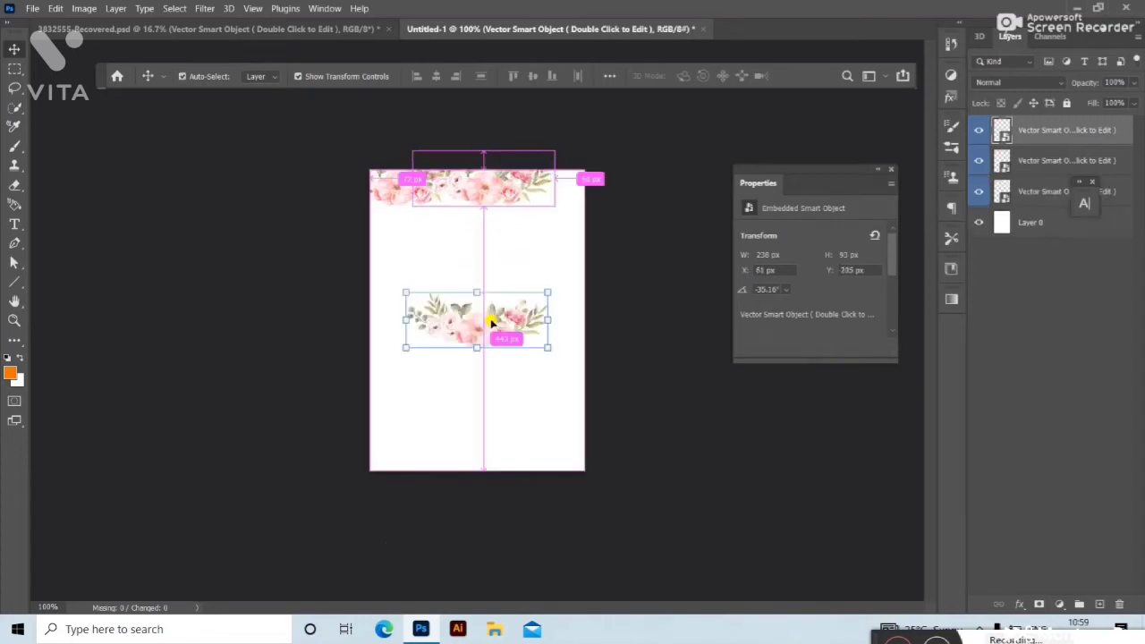
left_click_drag(515, 317, 580, 189)
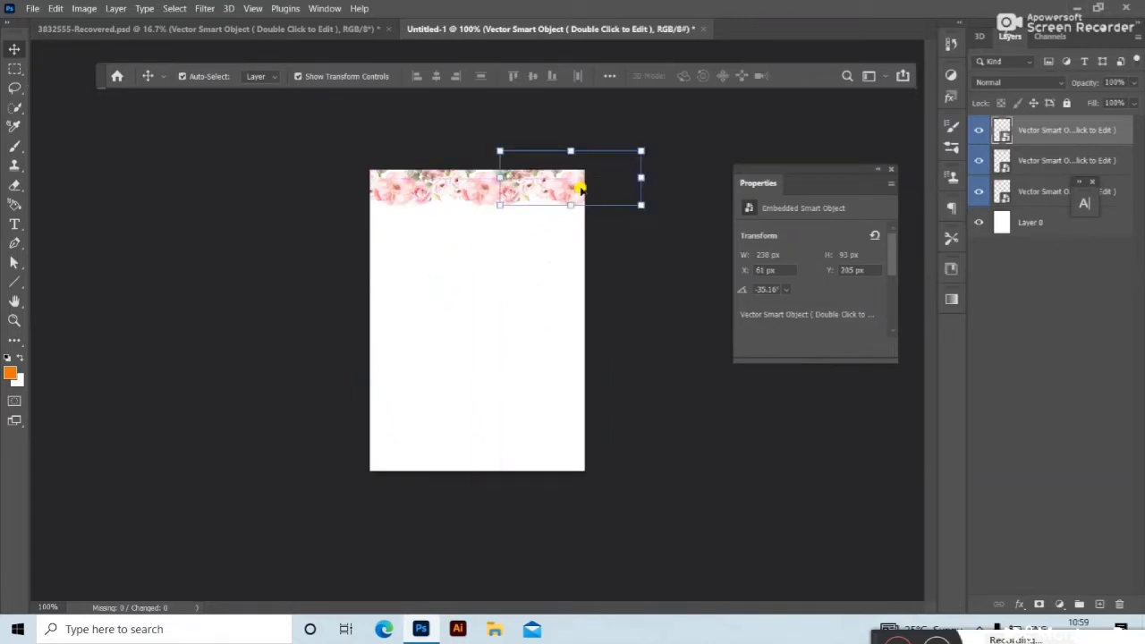
left_click(521, 269)
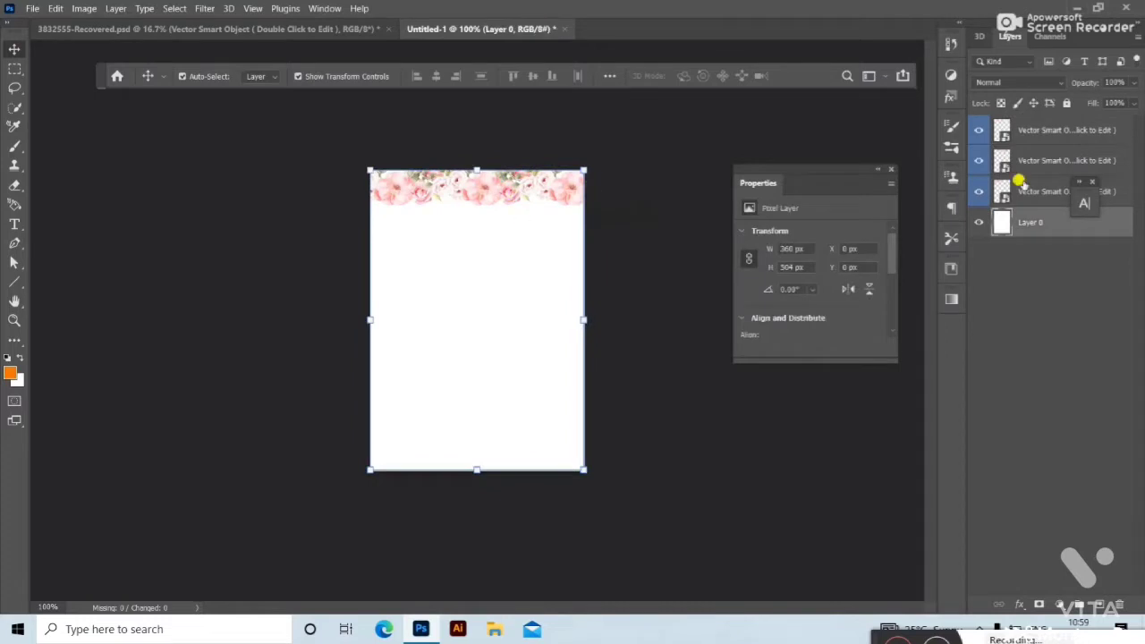
left_click(1064, 130)
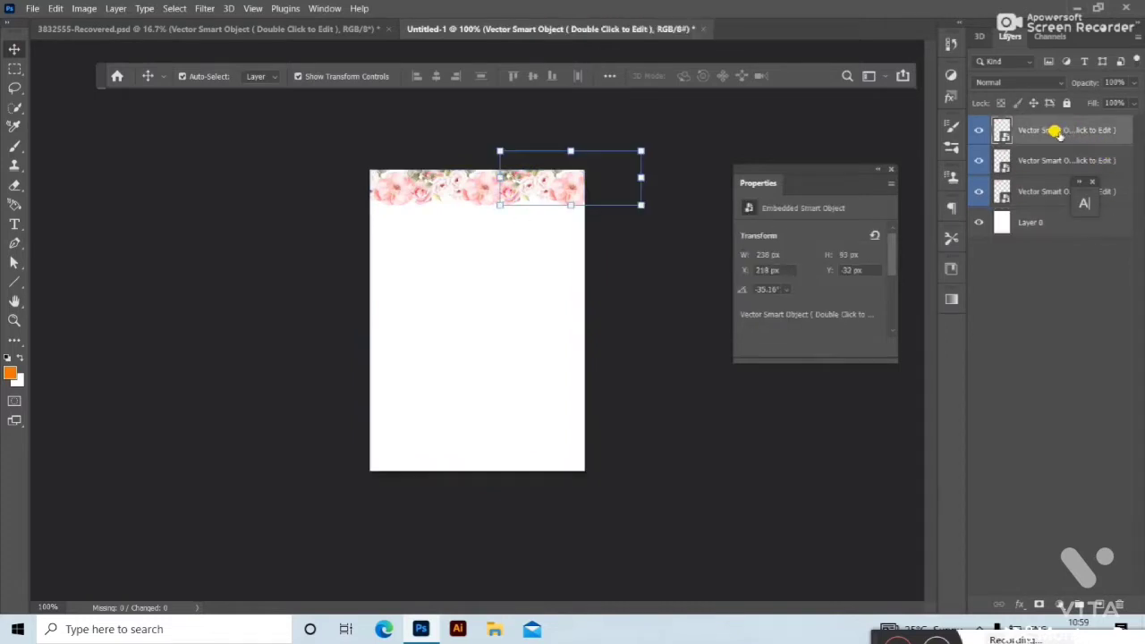
key("ctrl+v")
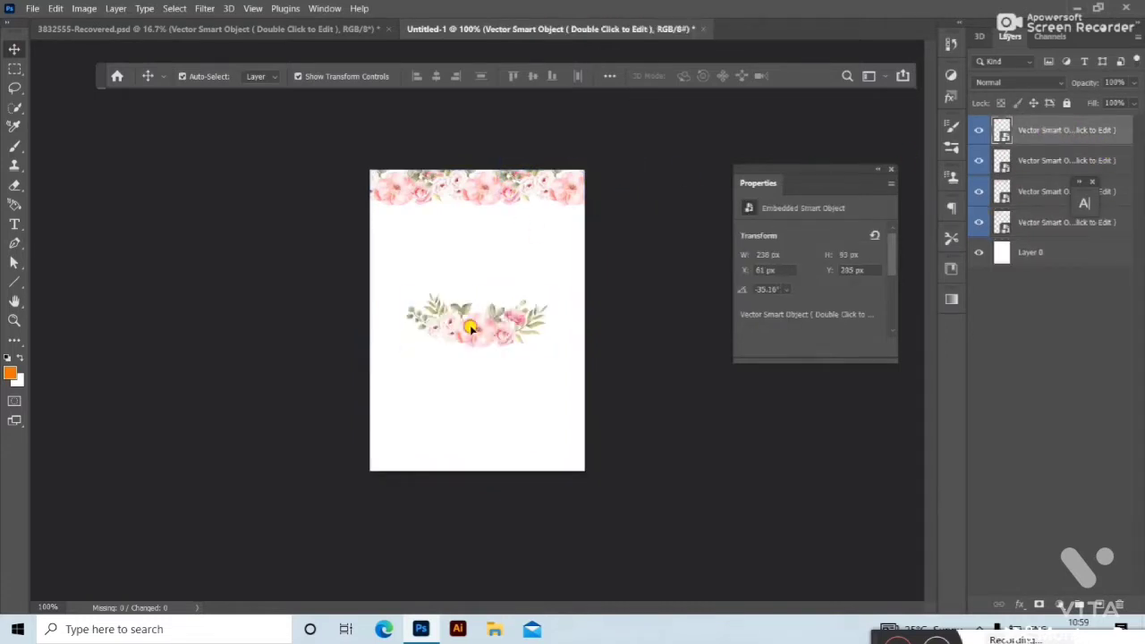
Rotate a floral copy about 147° and place it in the bottom-left corner.
left_click(470, 329)
left_click_drag(554, 356, 422, 282)
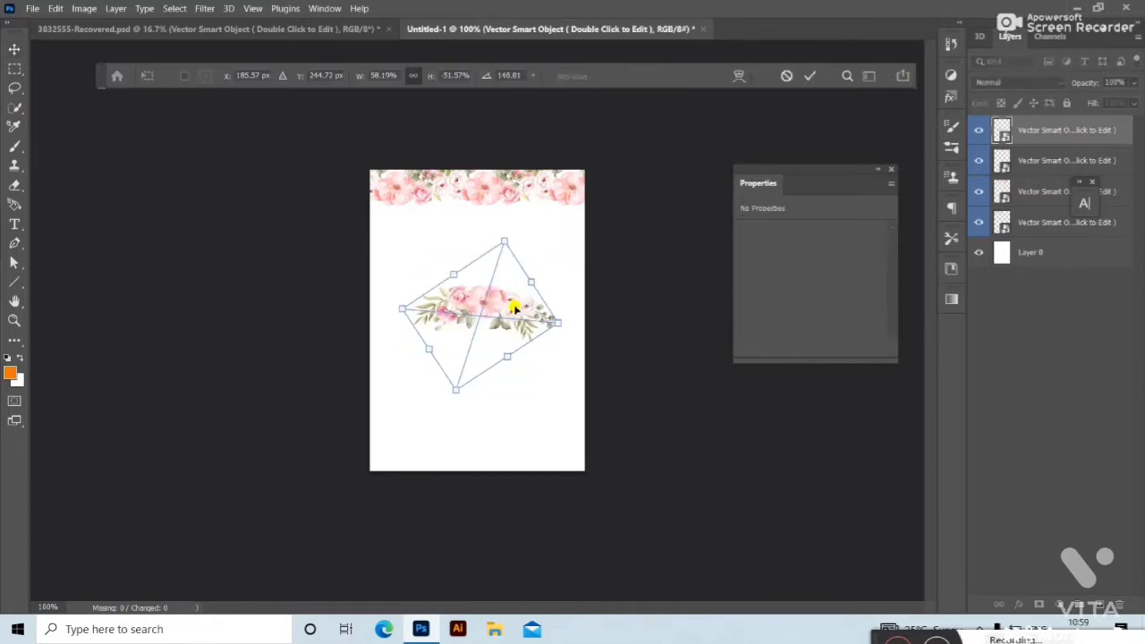
left_click_drag(510, 301, 429, 456)
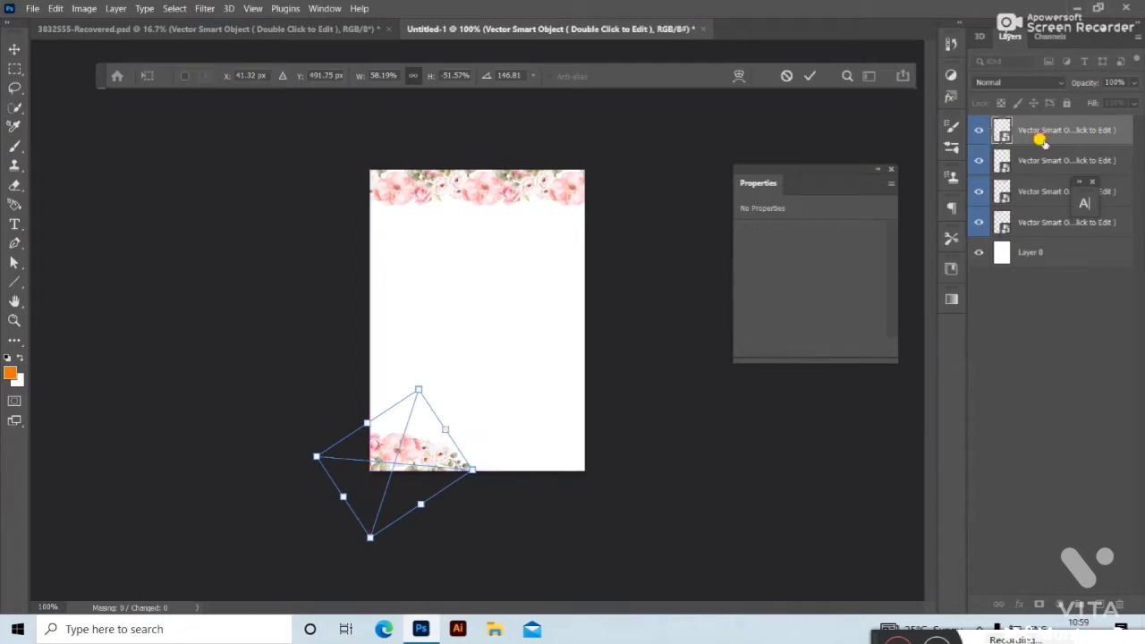
key("Return")
Paste another floral copy, rotated, into the bottom-right corner.
key("ctrl+v")
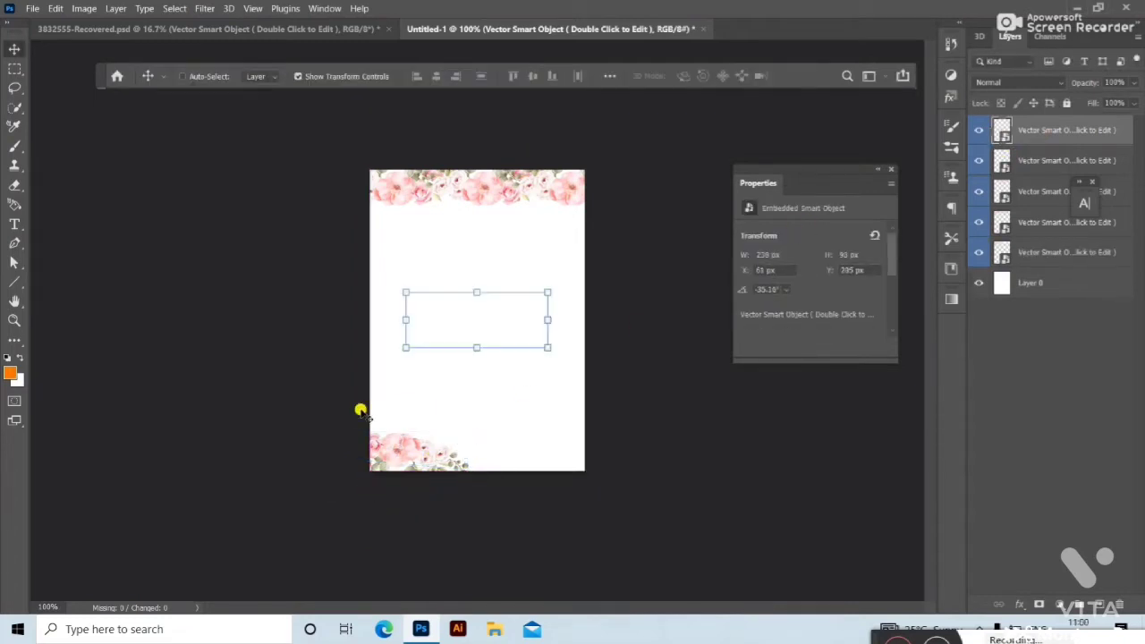
mouse_move(554, 352)
left_mouse_down()
mouse_move(412, 313)
mouse_move(448, 312)
mouse_move(580, 436)
mouse_move(571, 441)
left_mouse_up()
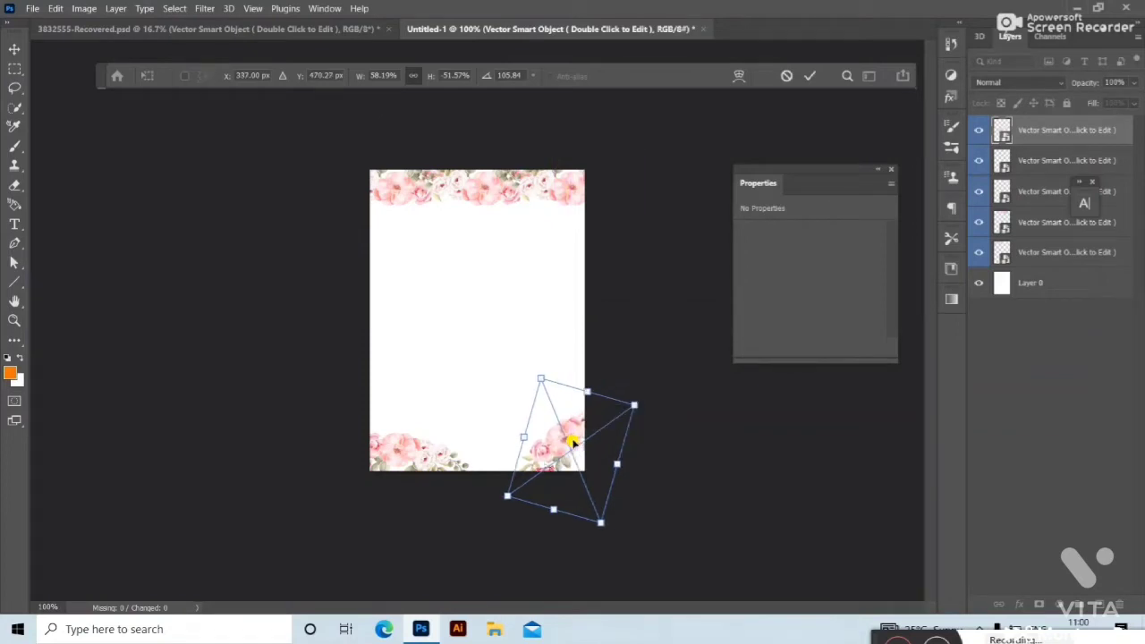
left_click(15, 49)
left_click(427, 319)
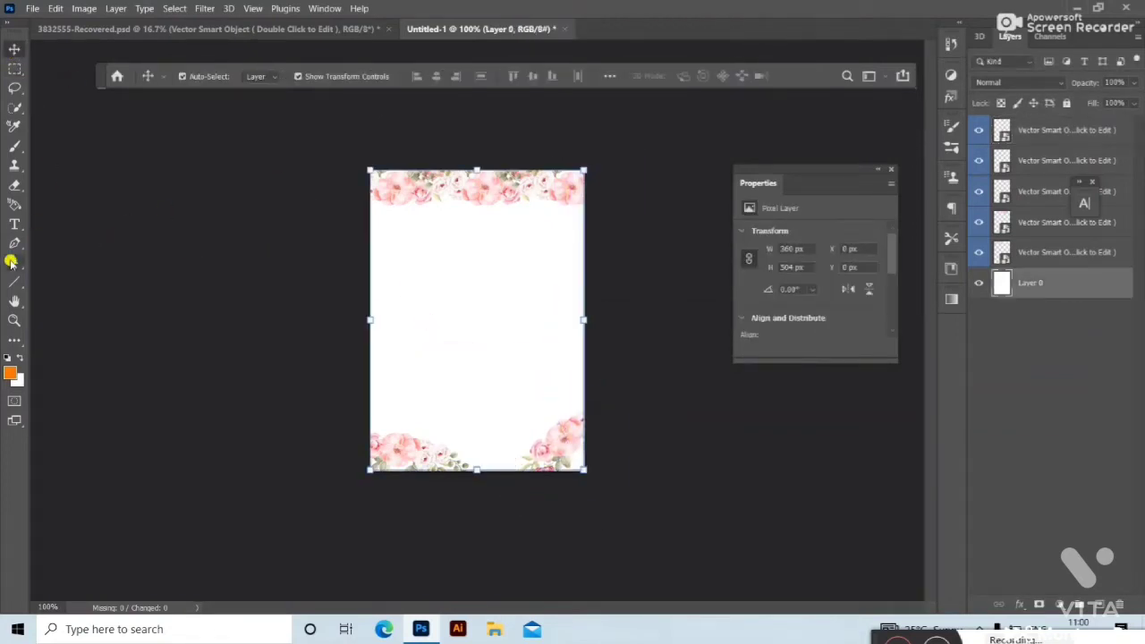
Draw a plain rectangle covering most of the card inside the floral border.
right_click(20, 285)
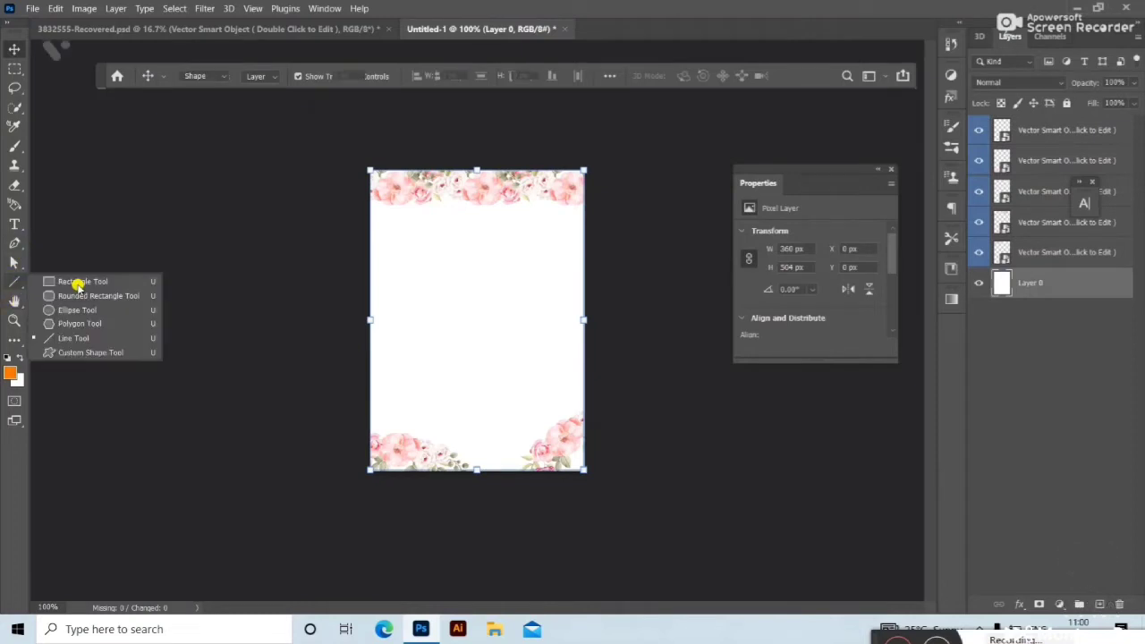
left_click(90, 295)
right_click(20, 284)
left_click(89, 284)
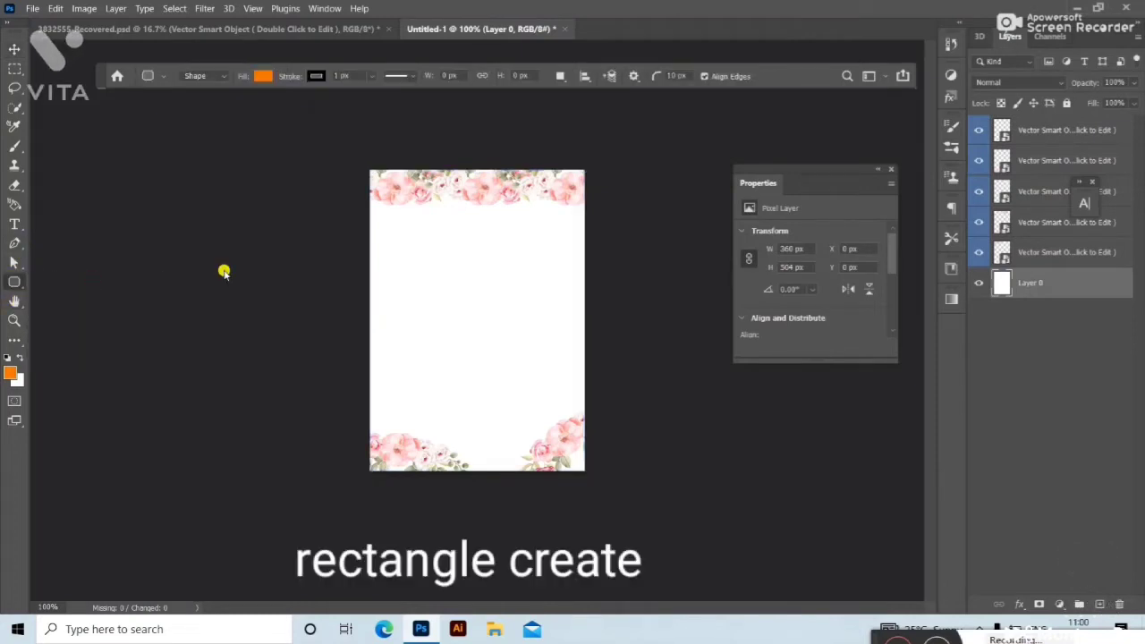
left_click_drag(386, 189, 564, 460)
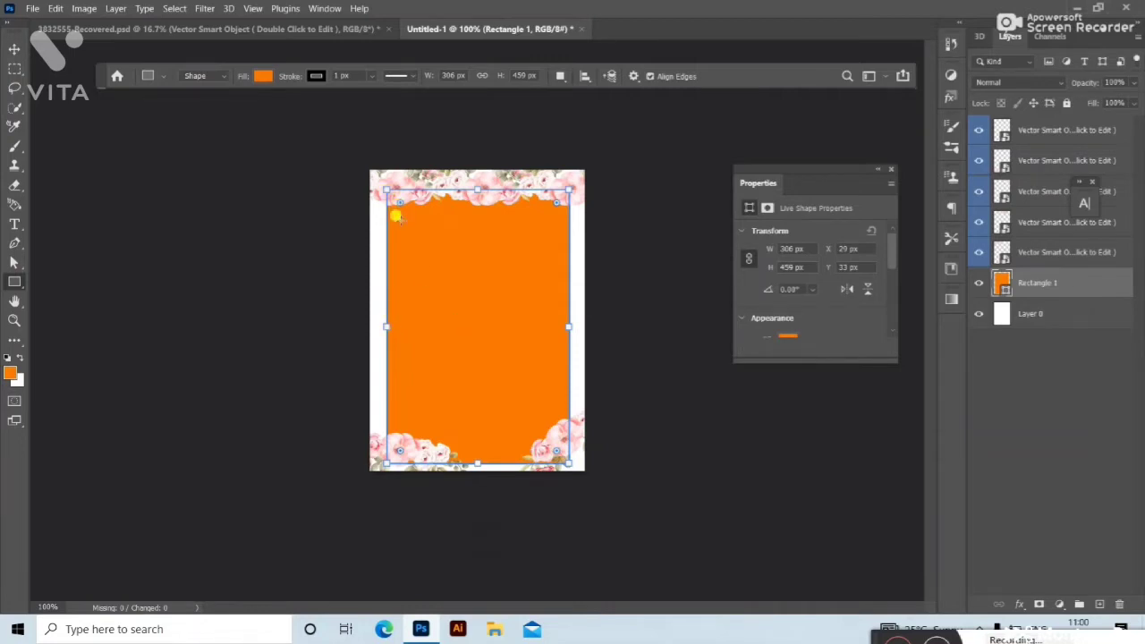
left_click_drag(441, 274, 457, 279)
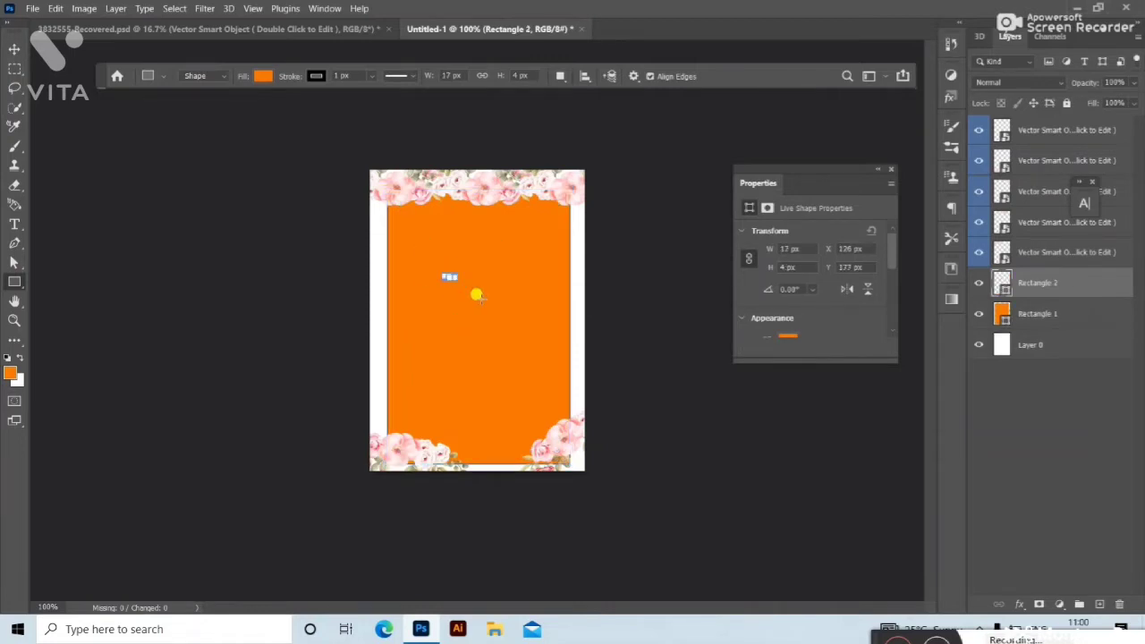
key("ctrl+z")
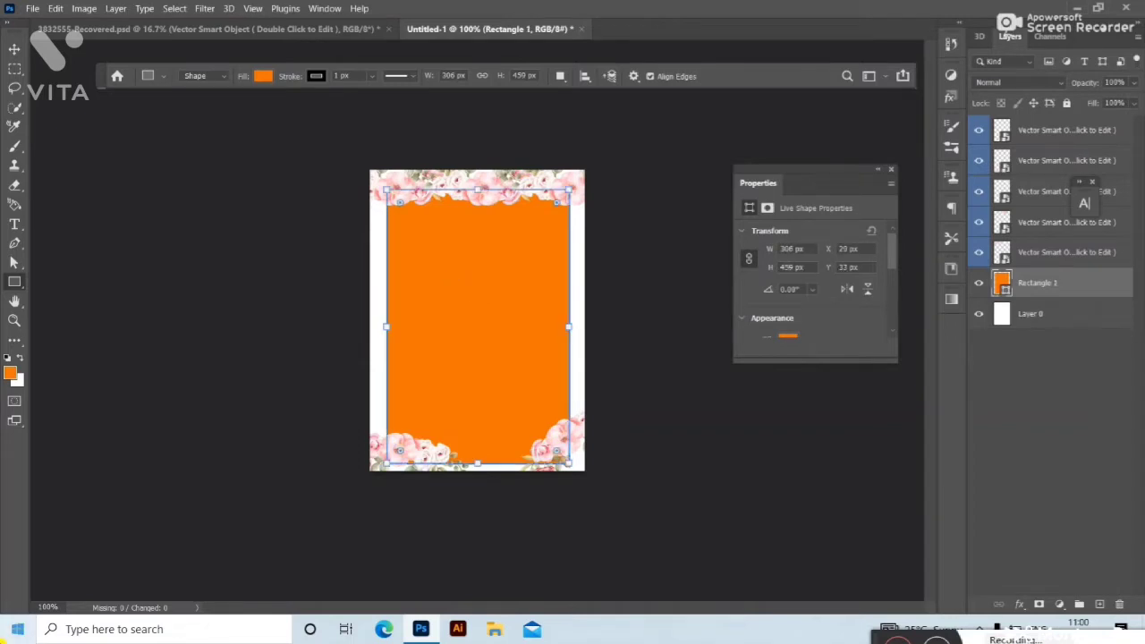
Nudge the rectangle slightly up and left and remove its orange fill.
left_click(11, 47)
left_click_drag(488, 282, 488, 278)
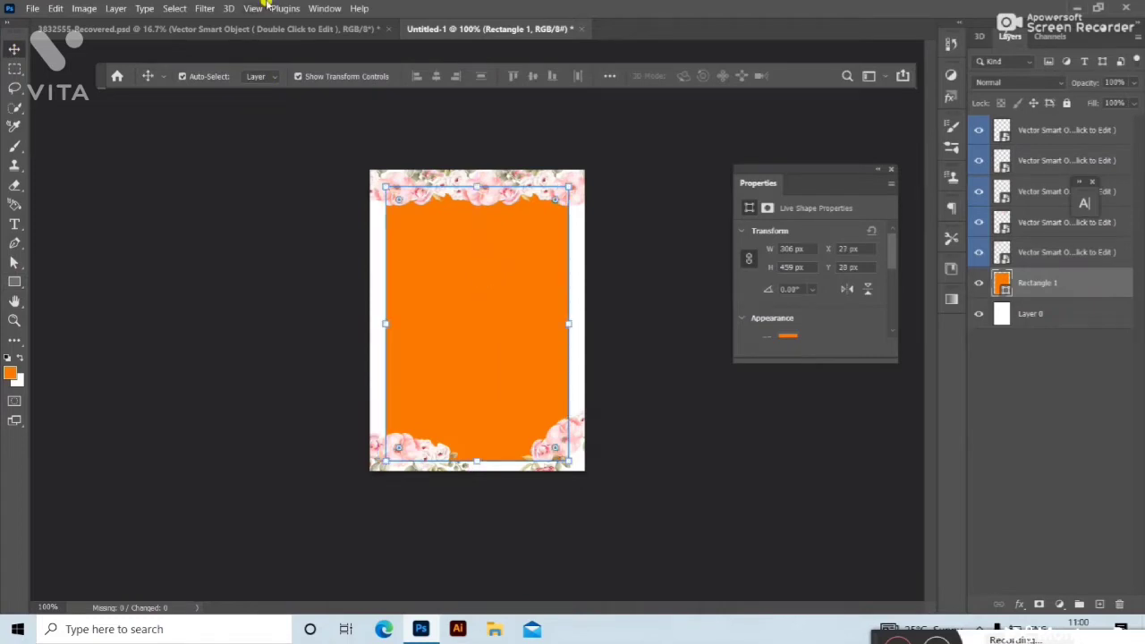
key("ctrl+BackSpace")
Thicken the rectangle's stroke to about 6 px and make it gold.
left_click_drag(892, 250, 894, 263)
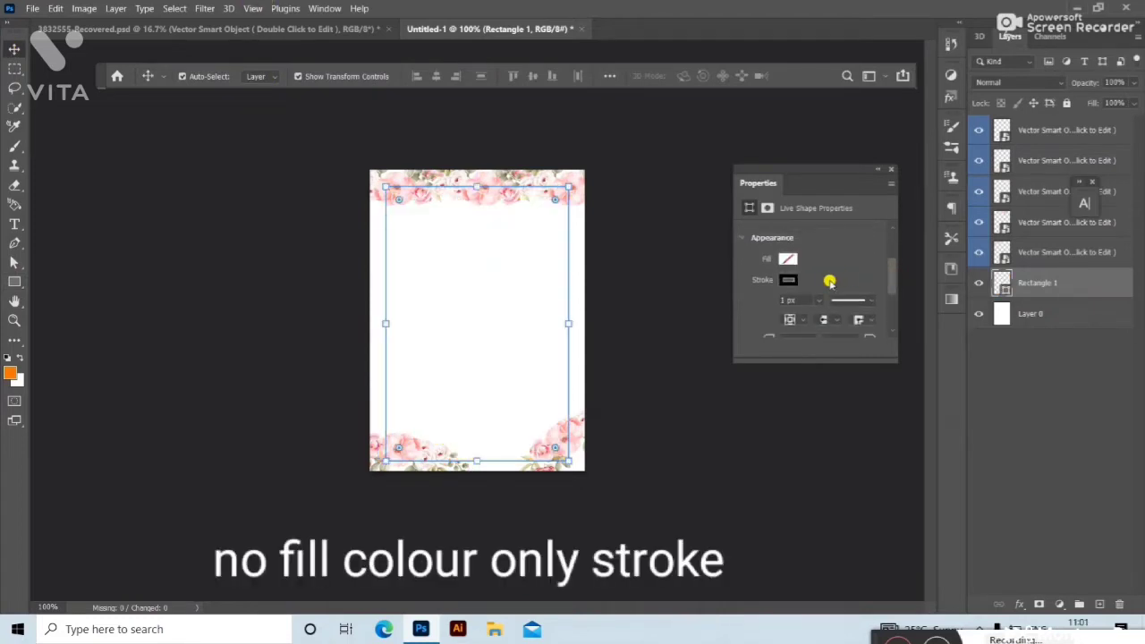
left_click(817, 304)
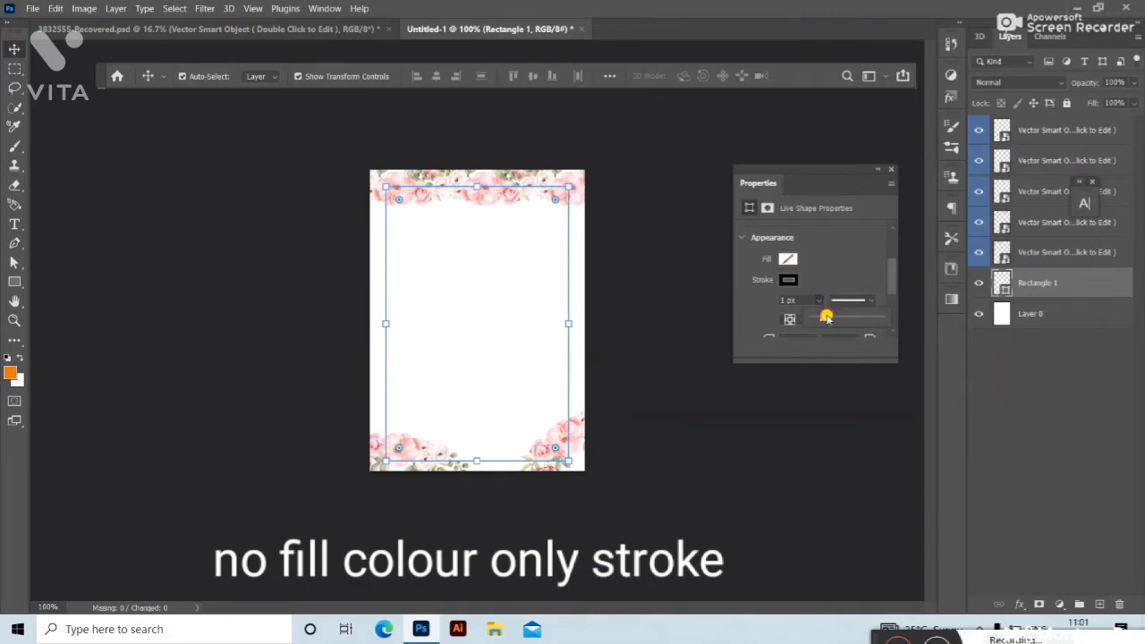
left_click_drag(825, 316, 840, 310)
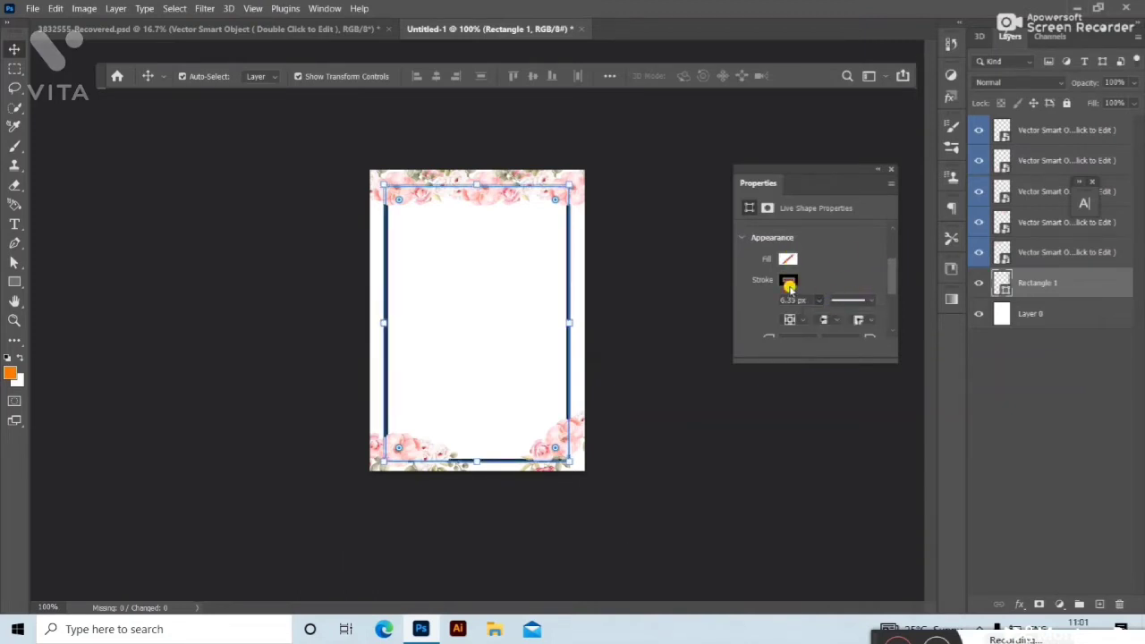
left_click(788, 280)
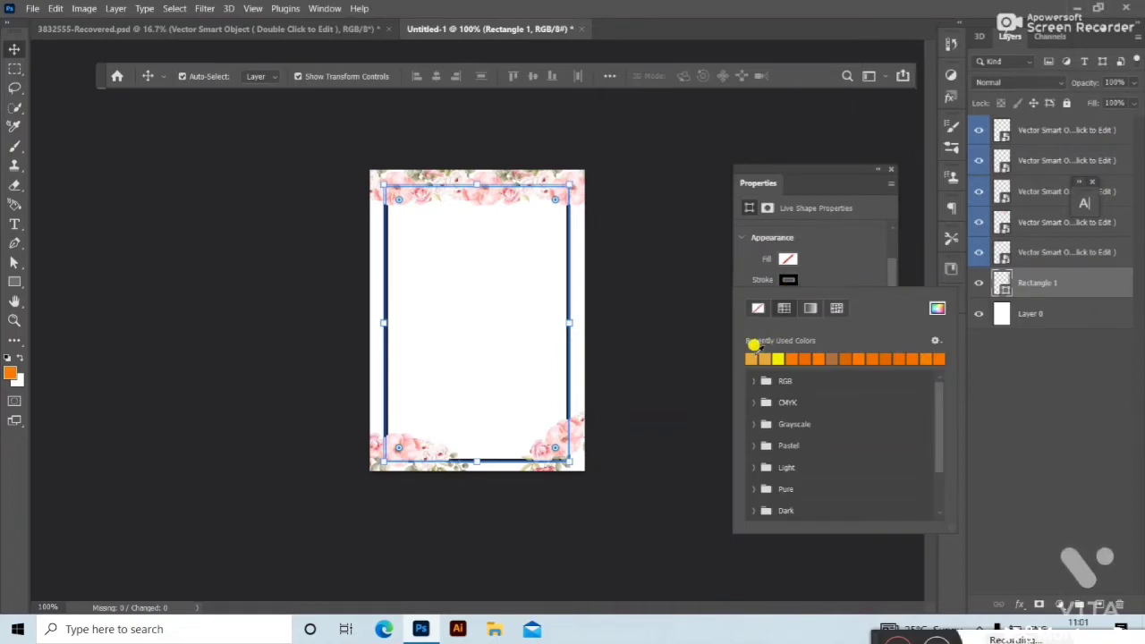
left_click(750, 357)
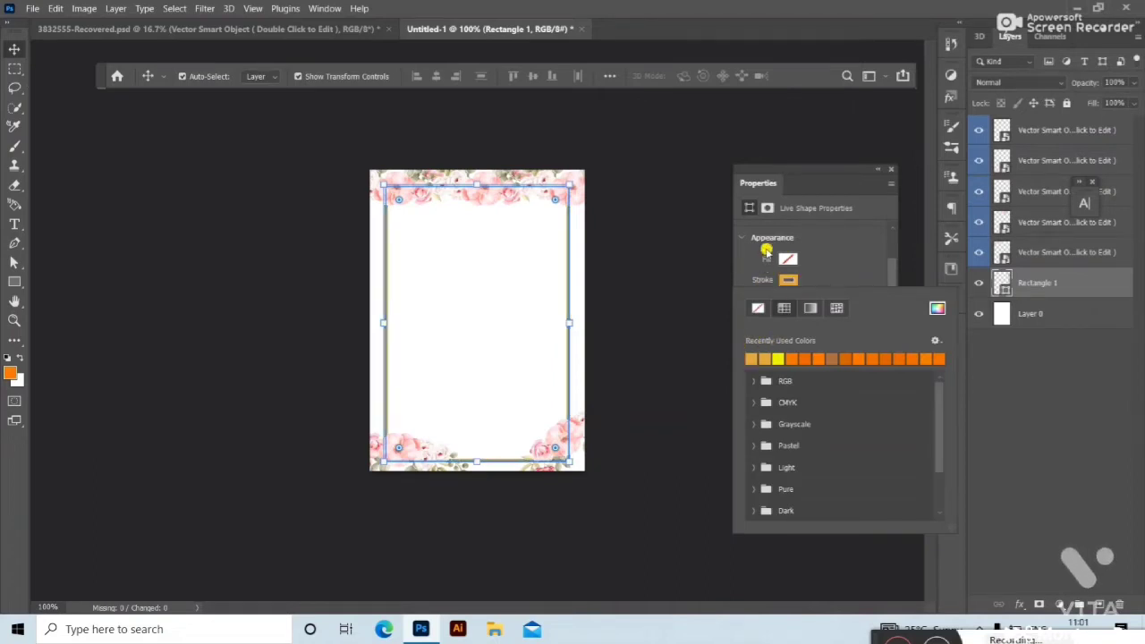
left_click(922, 262)
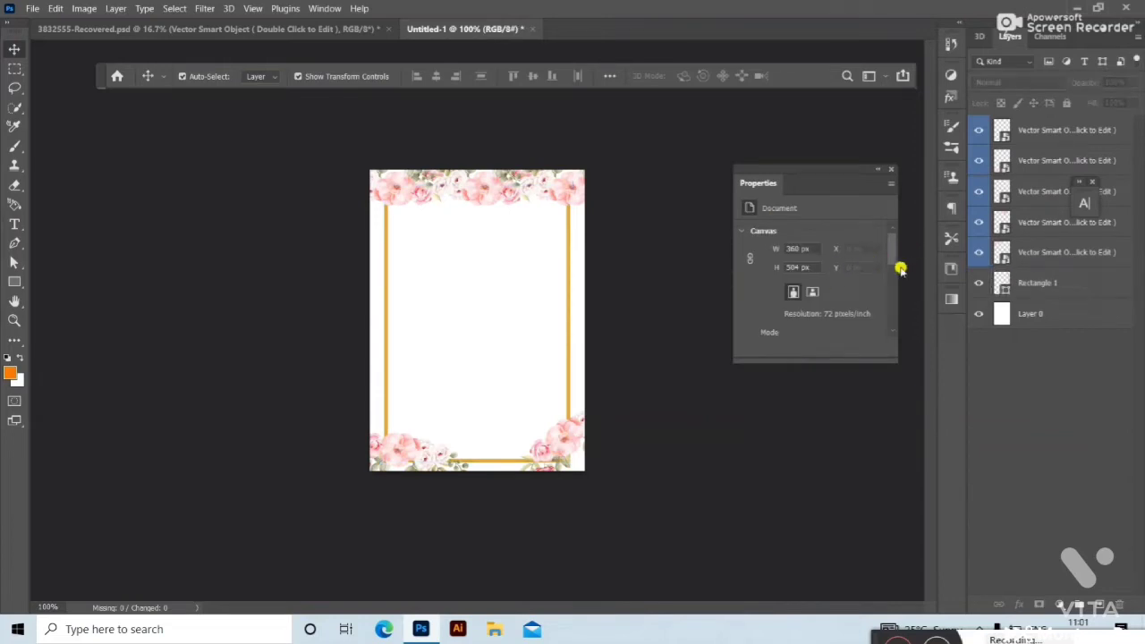
Change the rectangle's stroke style to dotted.
left_click(1038, 284)
left_click_drag(890, 259, 895, 283)
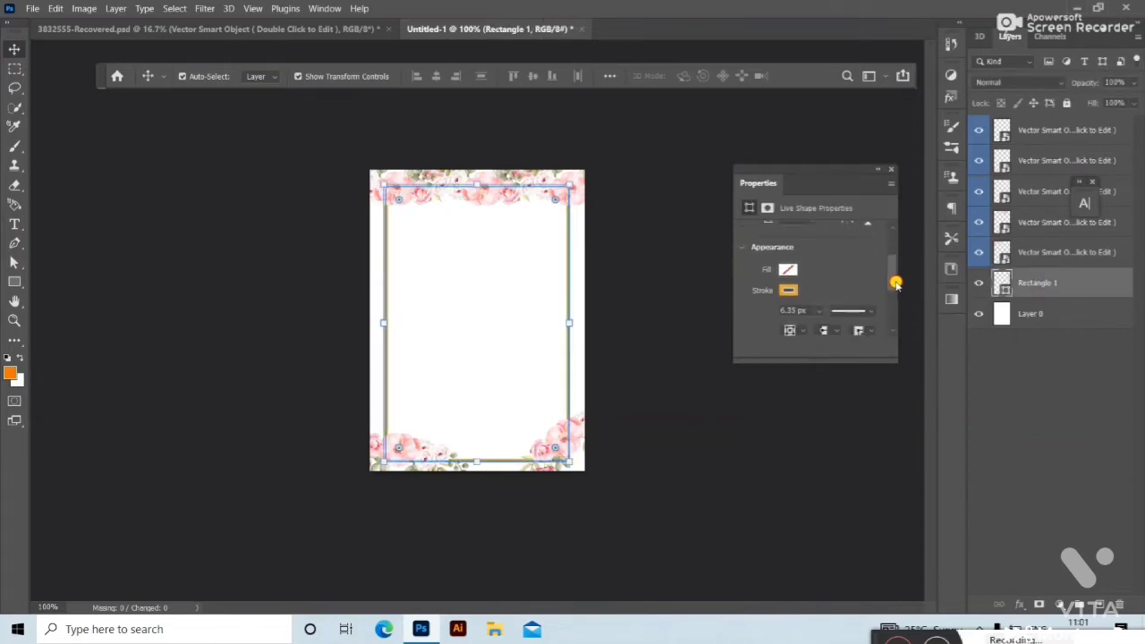
left_click(869, 311)
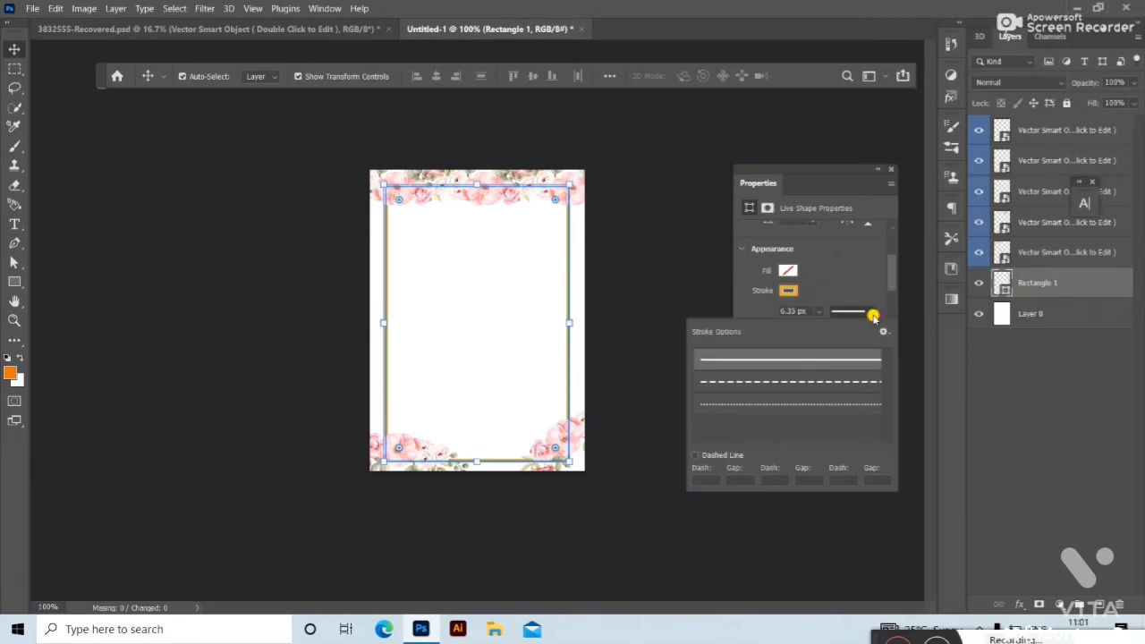
left_click(831, 404)
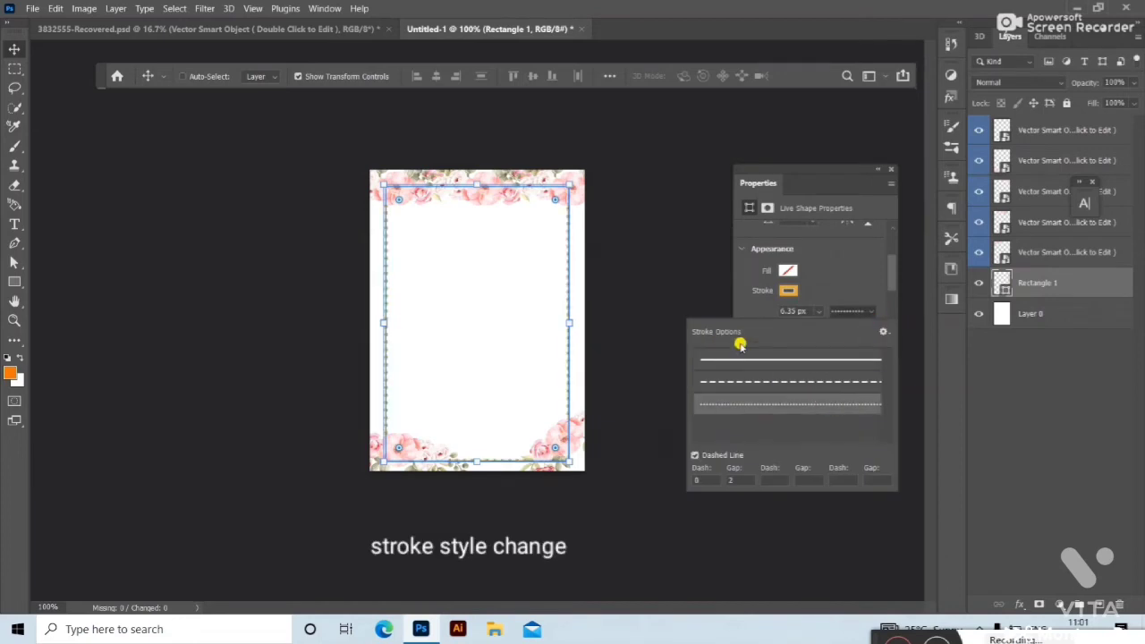
left_click(700, 259)
Type the heading 'A SPECIAL DAY OF LOVE AND ENC' near the card top.
key("ctrl+minus")
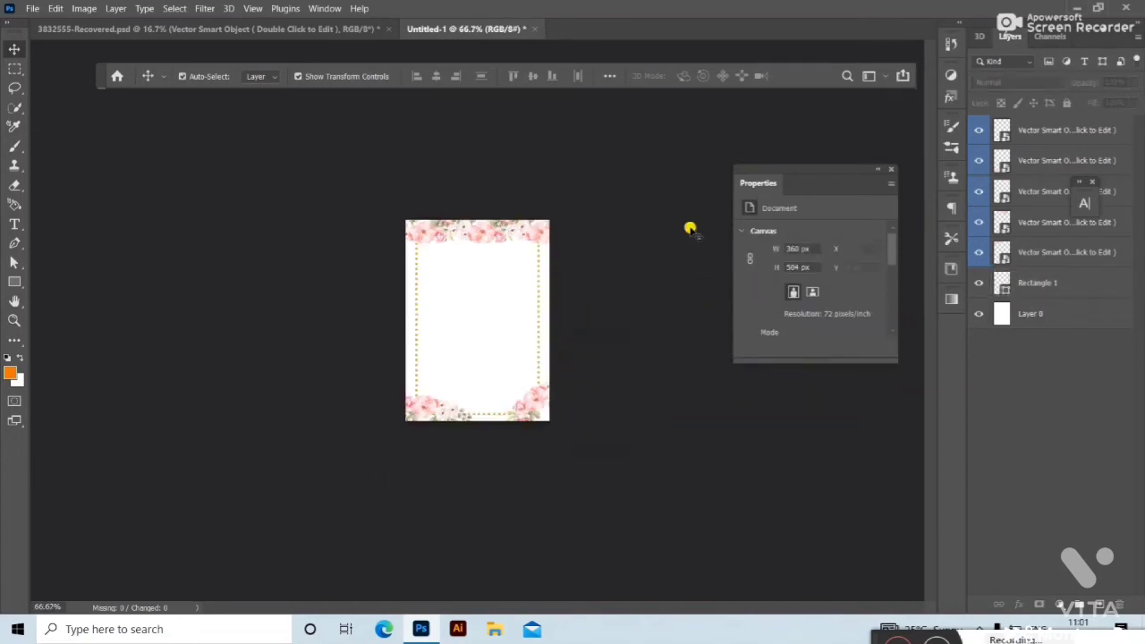
key("ctrl+plus")
key("ctrl+plus")
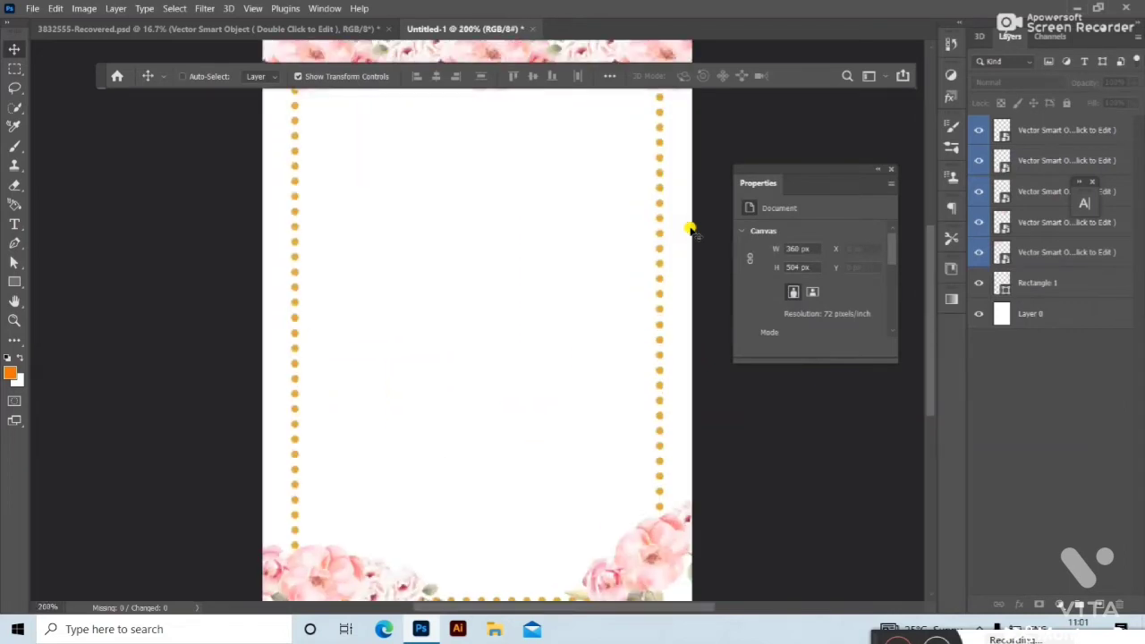
key("ctrl+minus")
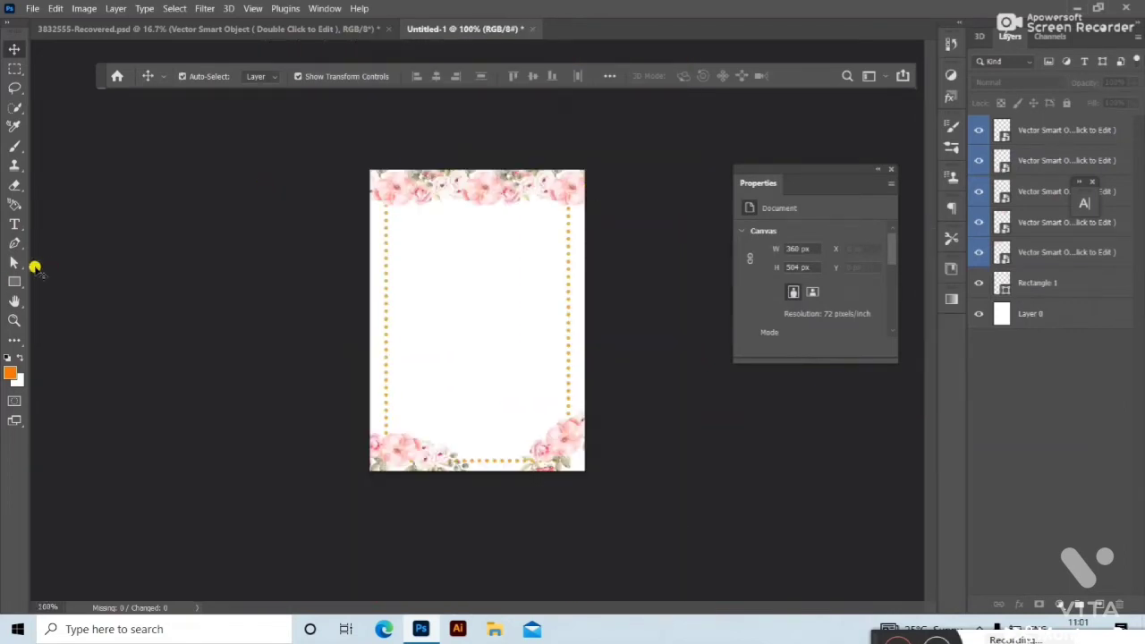
left_click(14, 223)
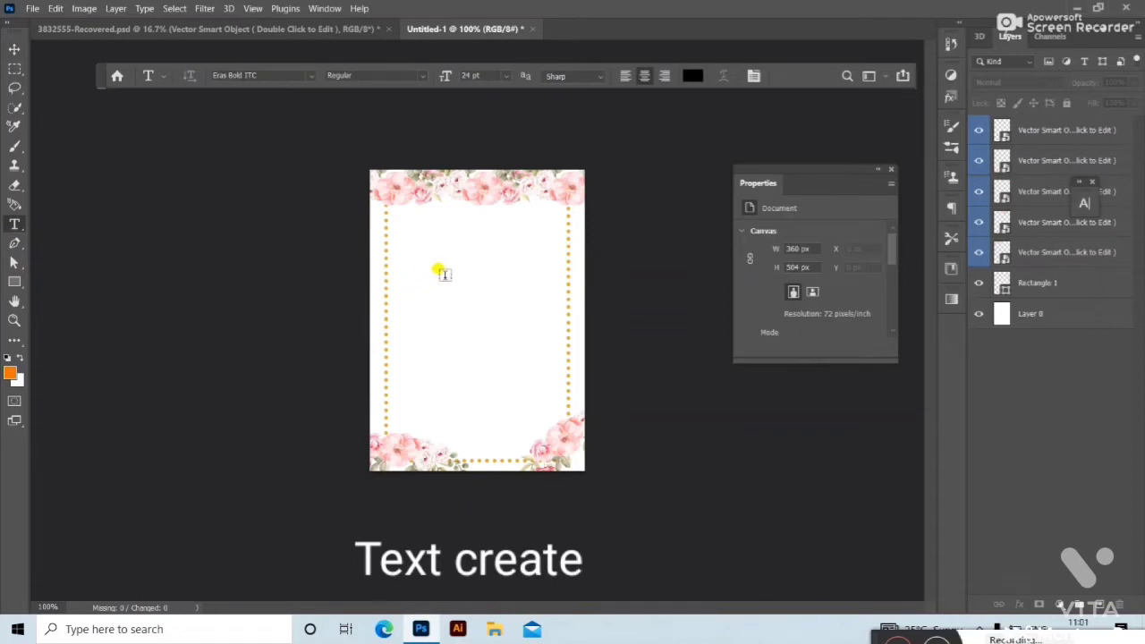
left_click(419, 250)
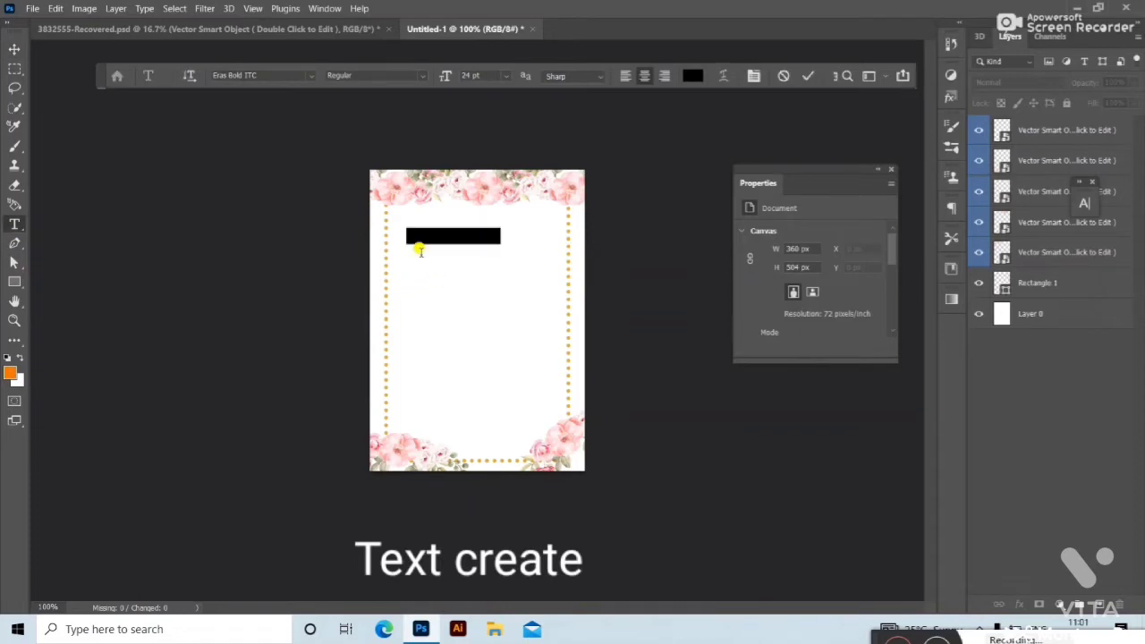
key("BackSpace")
type("A")
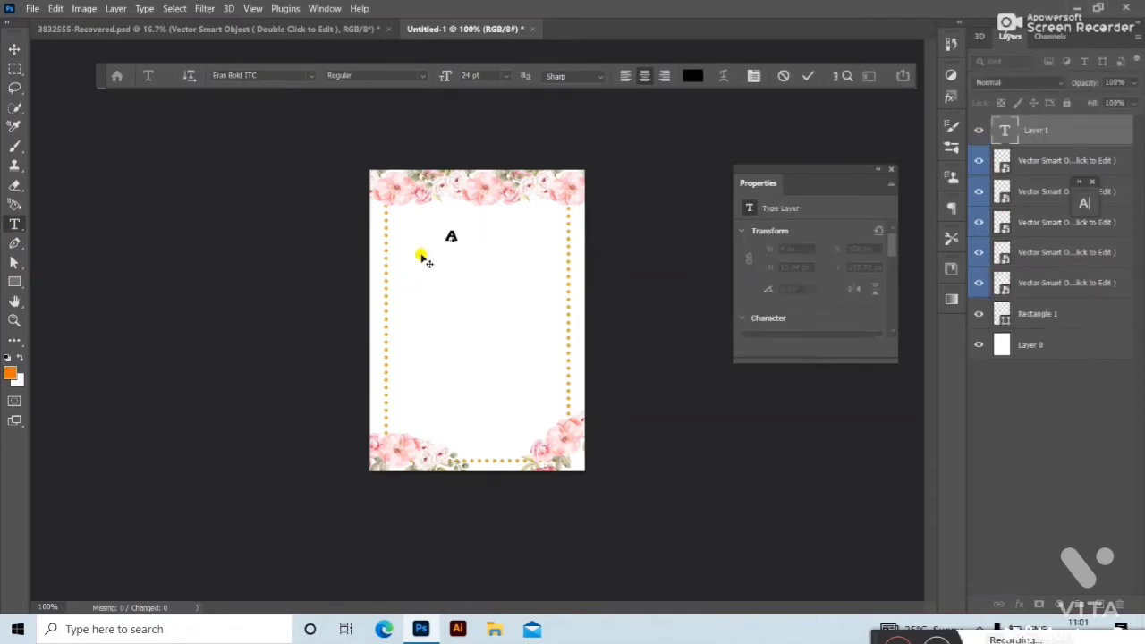
type("SEPE")
key("BackSpace")
key("BackSpace")
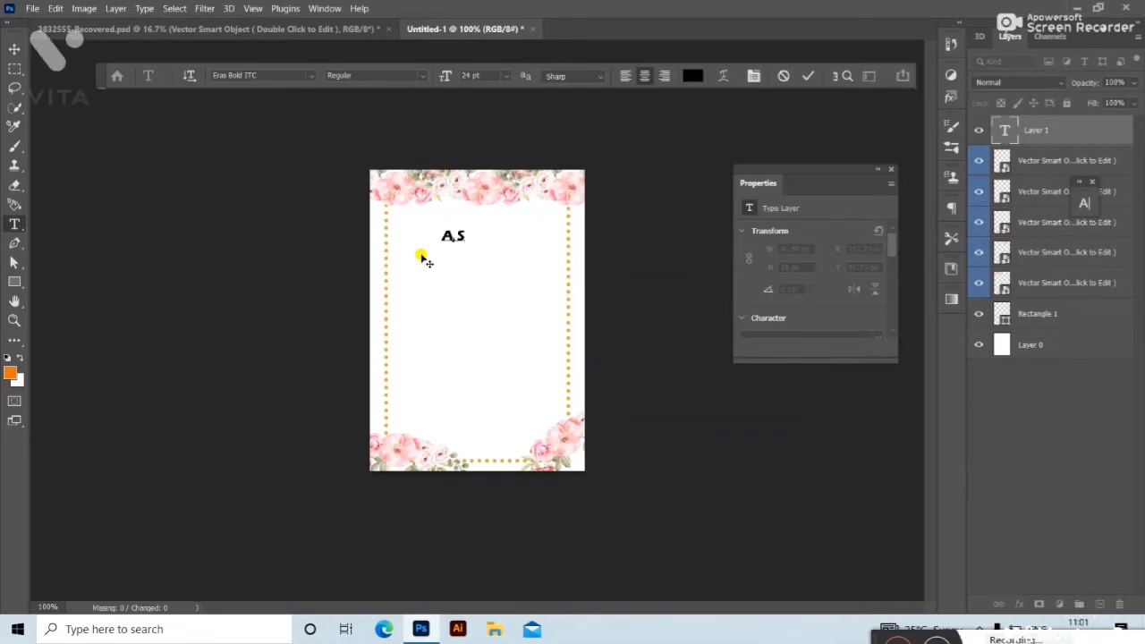
type("PEC")
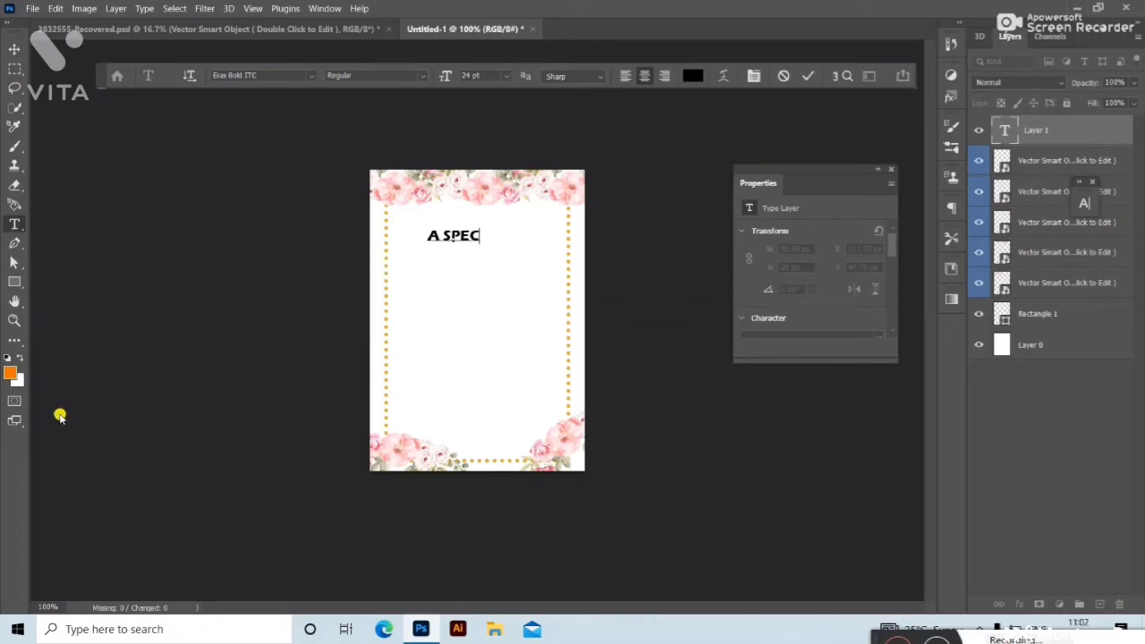
type("IAL DAY ")
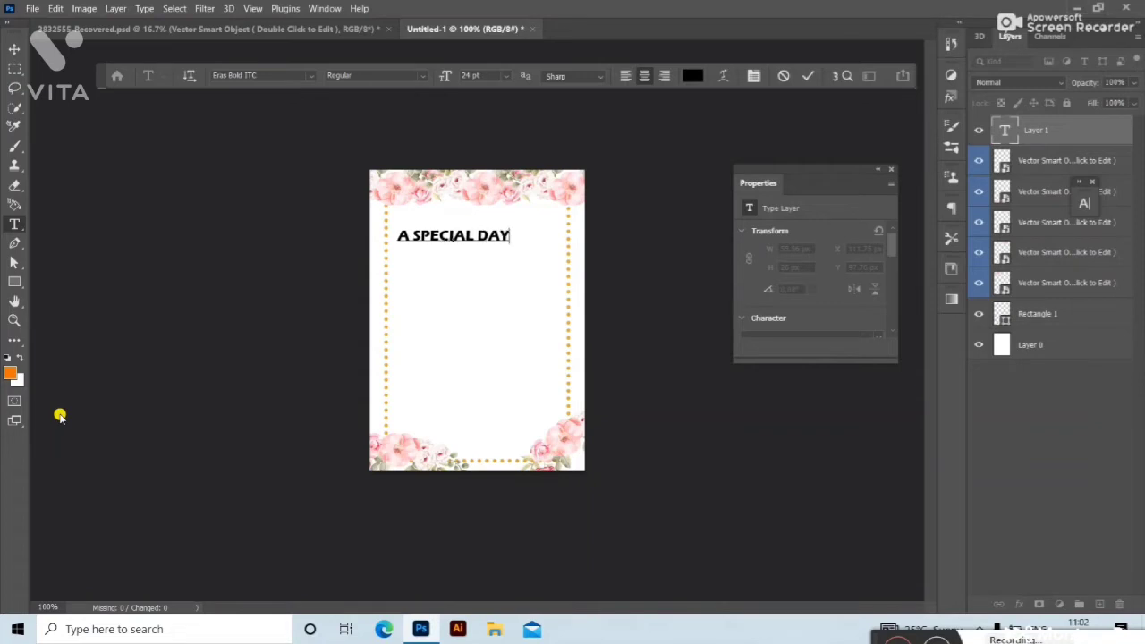
type("OF LOVE")
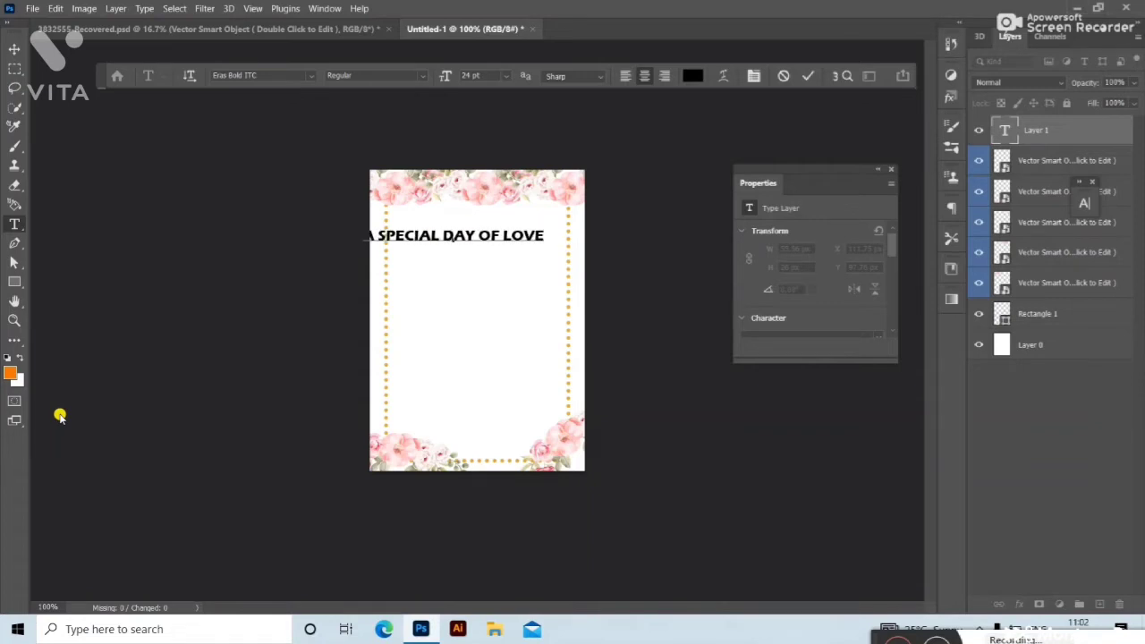
type(" AND E")
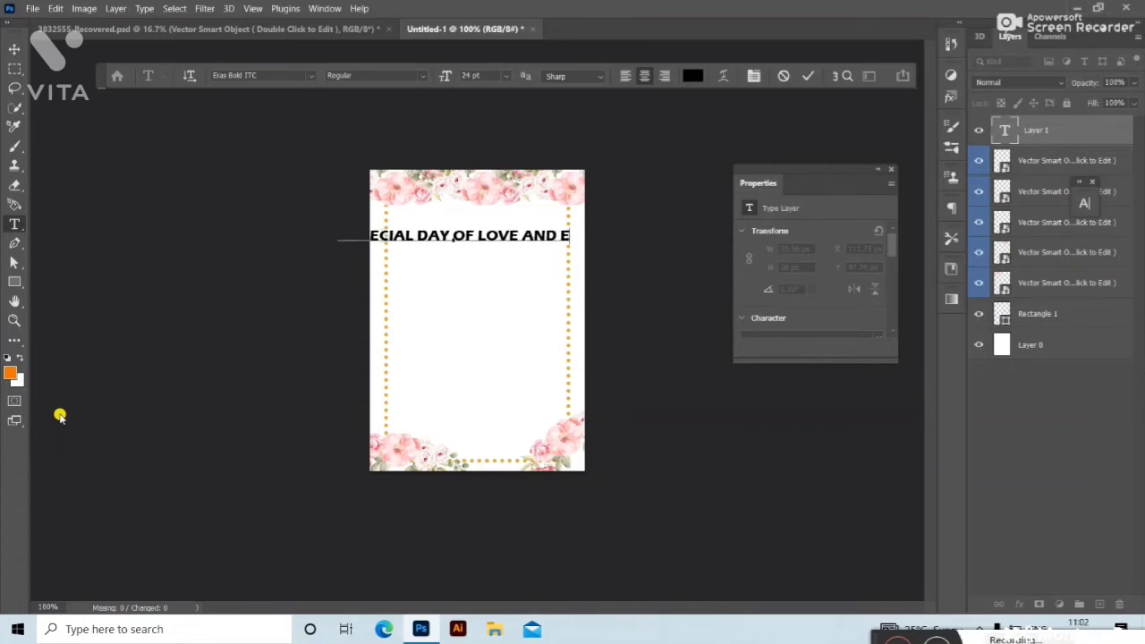
type("M")
key("BackSpace")
type("NC")
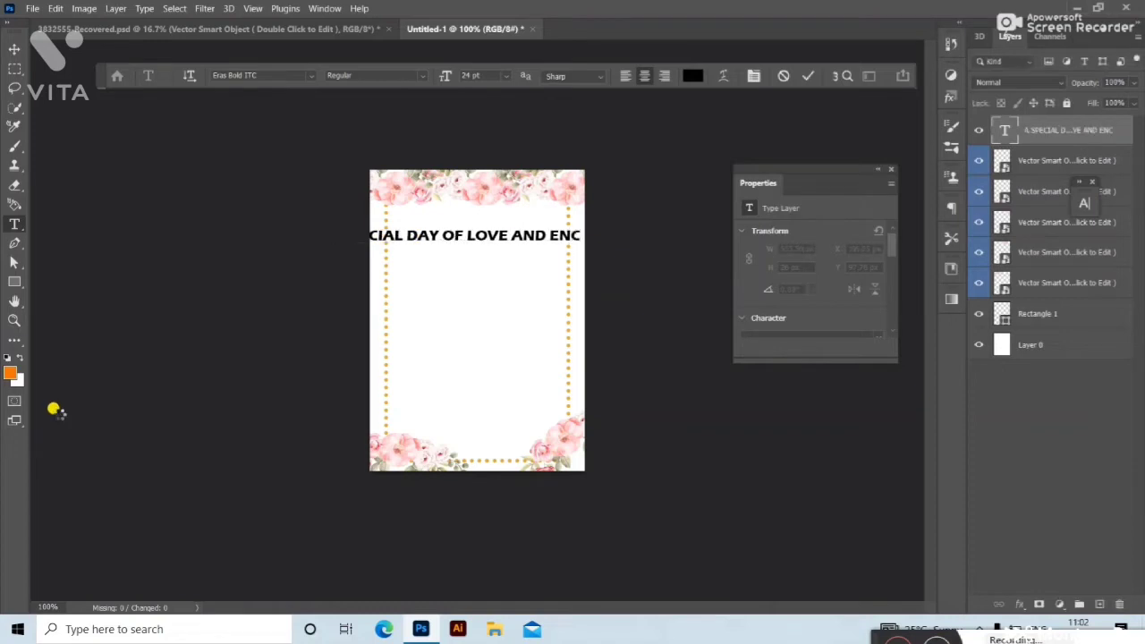
key("ctrl+Return")
key("h")
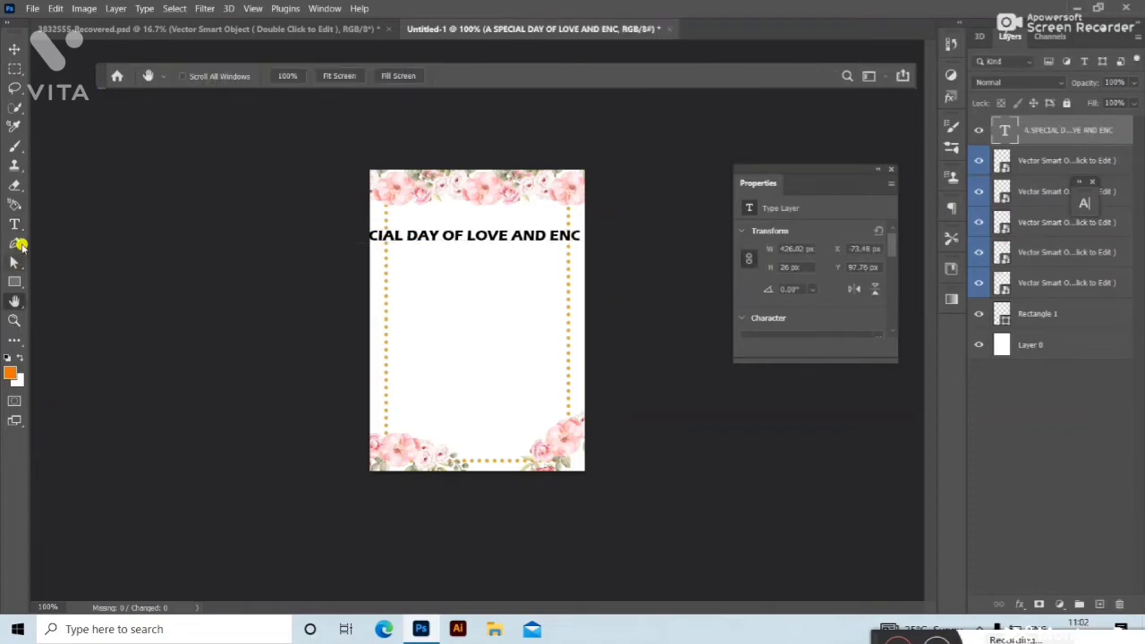
Complete the word ENCHANTMENT and move it onto a second line.
left_click(14, 223)
left_click(577, 237)
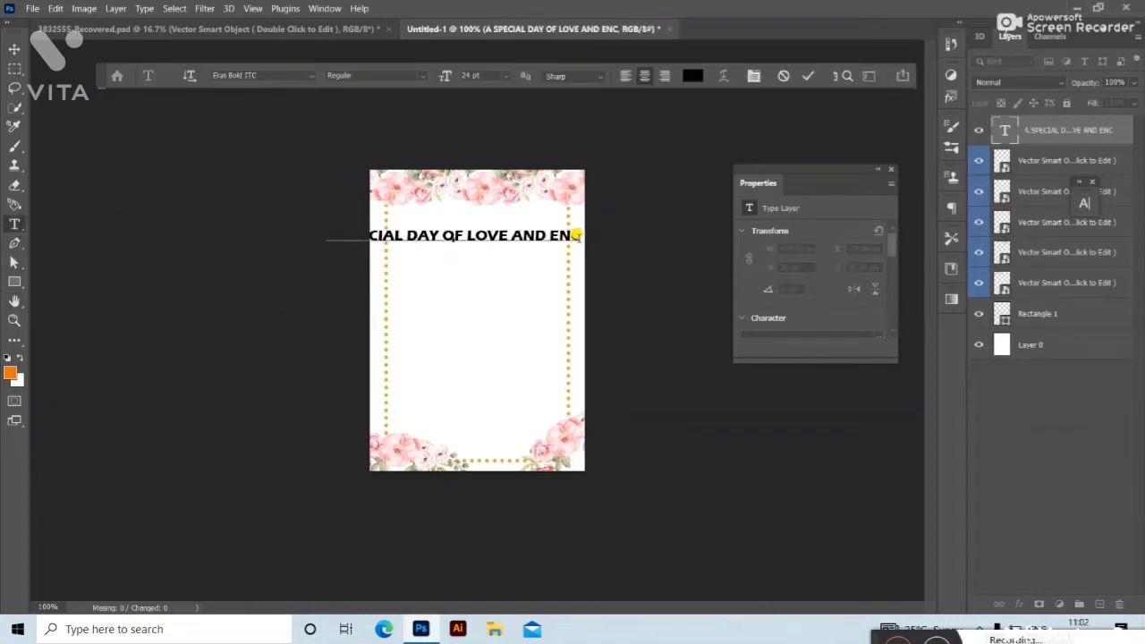
type("H")
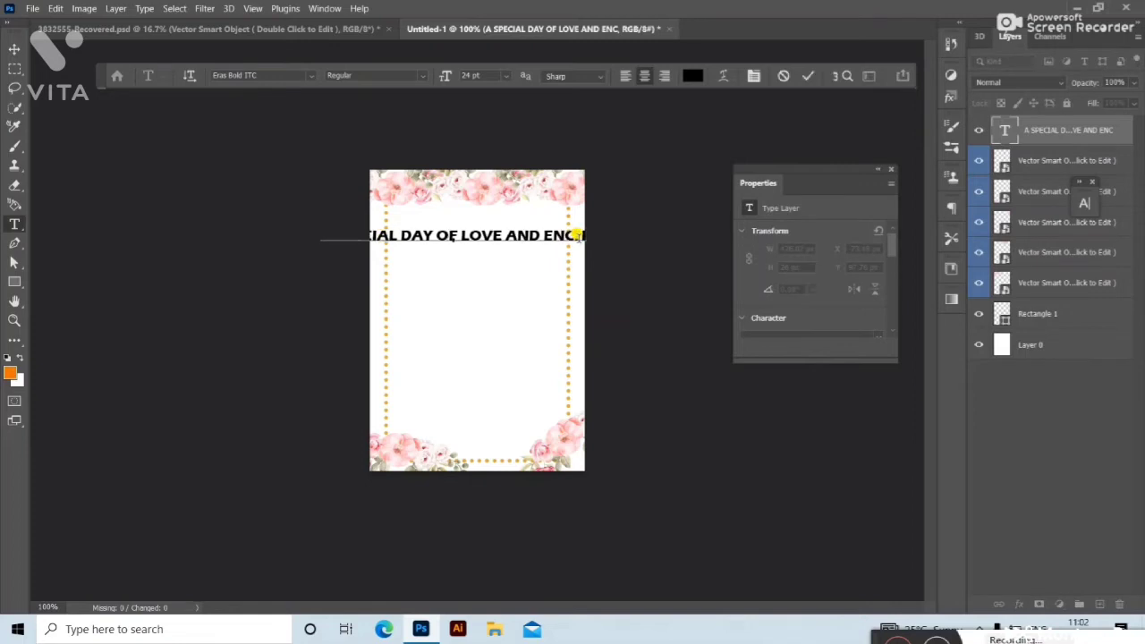
type("A")
type("NT")
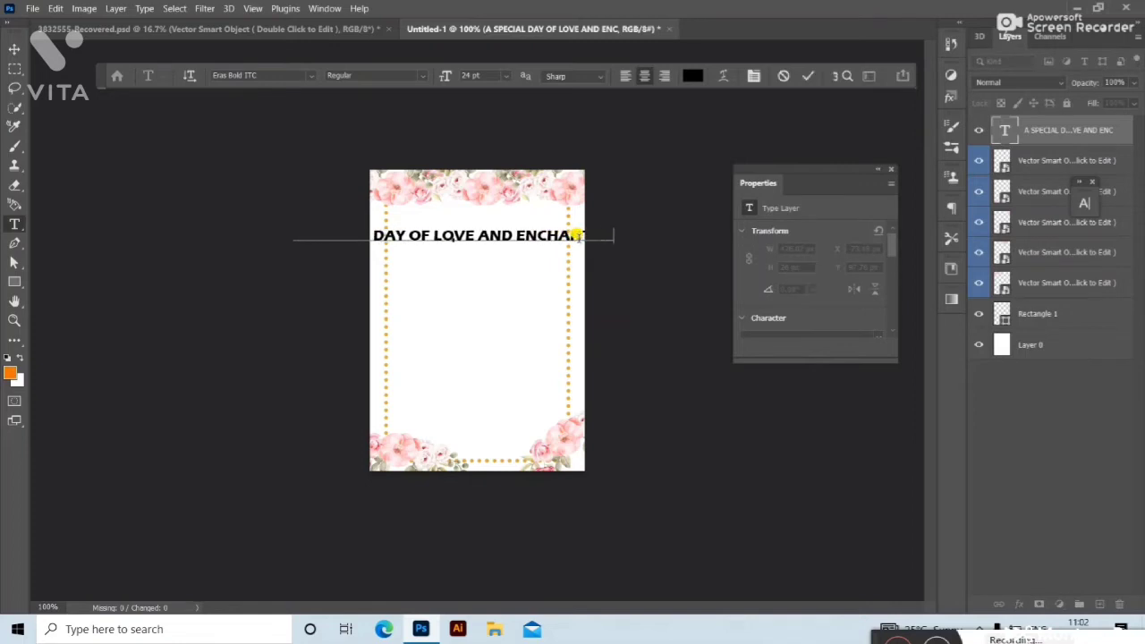
type("ME")
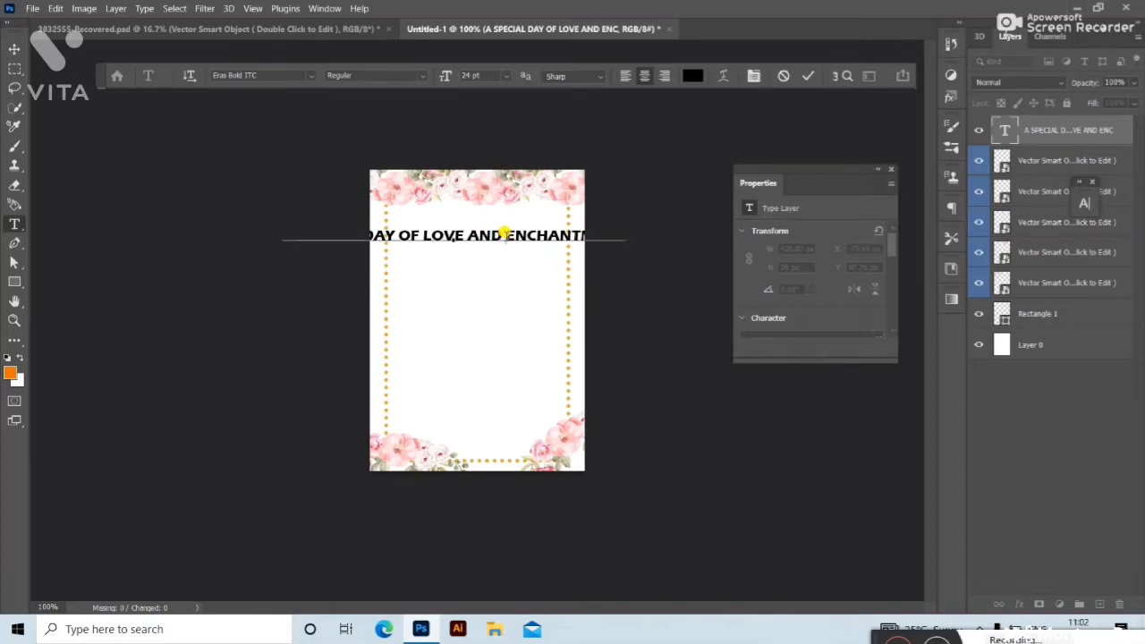
left_click(505, 234)
key("Return")
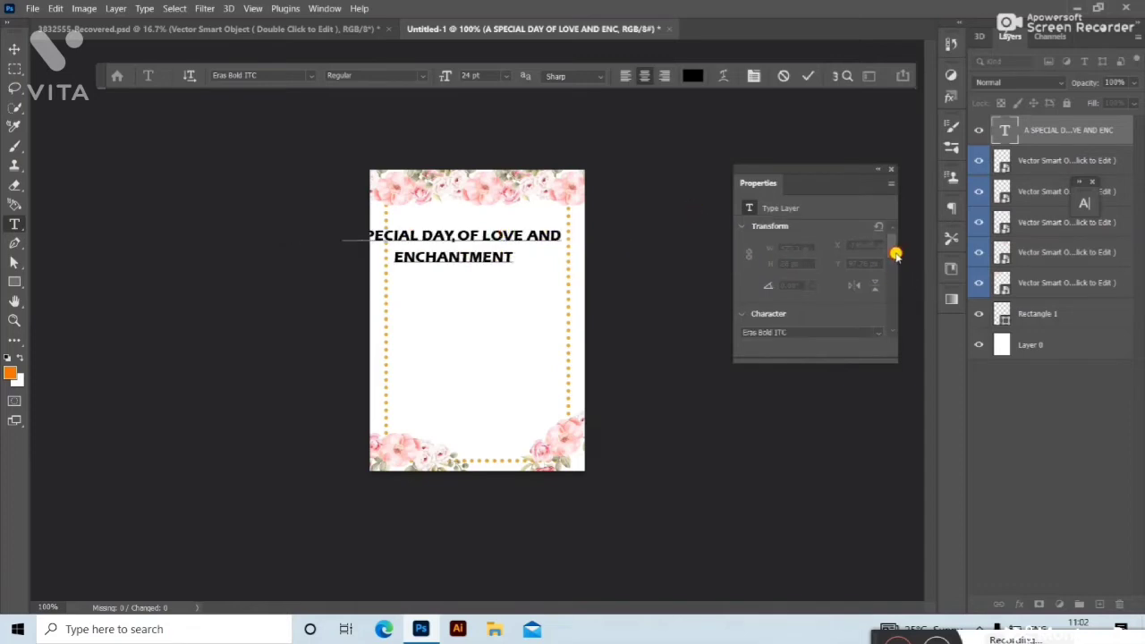
scroll(894, 248, "down", 3)
Set the whole heading to 14 pt with 18 pt leading.
left_click(793, 255)
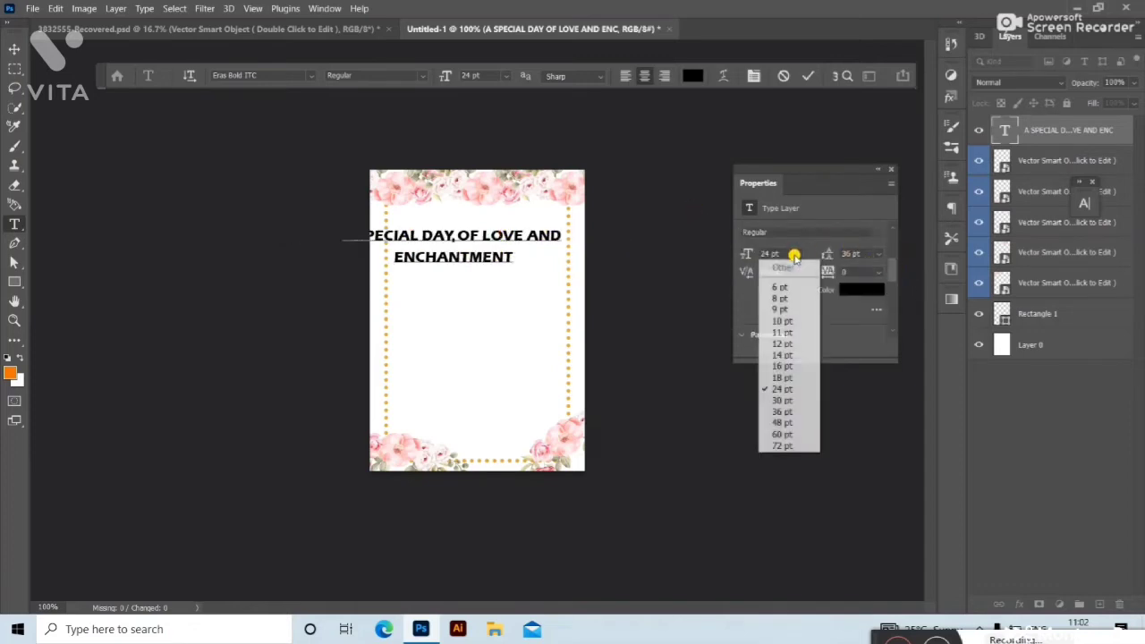
left_click(784, 355)
left_click_drag(499, 256, 429, 258)
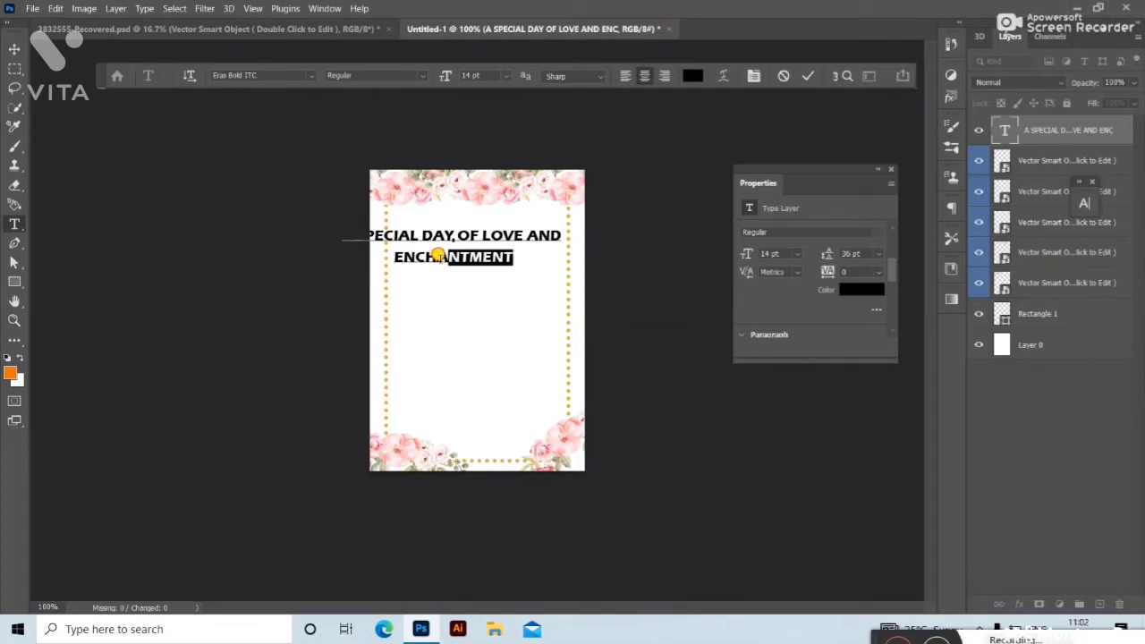
key("ctrl+a")
left_click(797, 253)
left_click(782, 358)
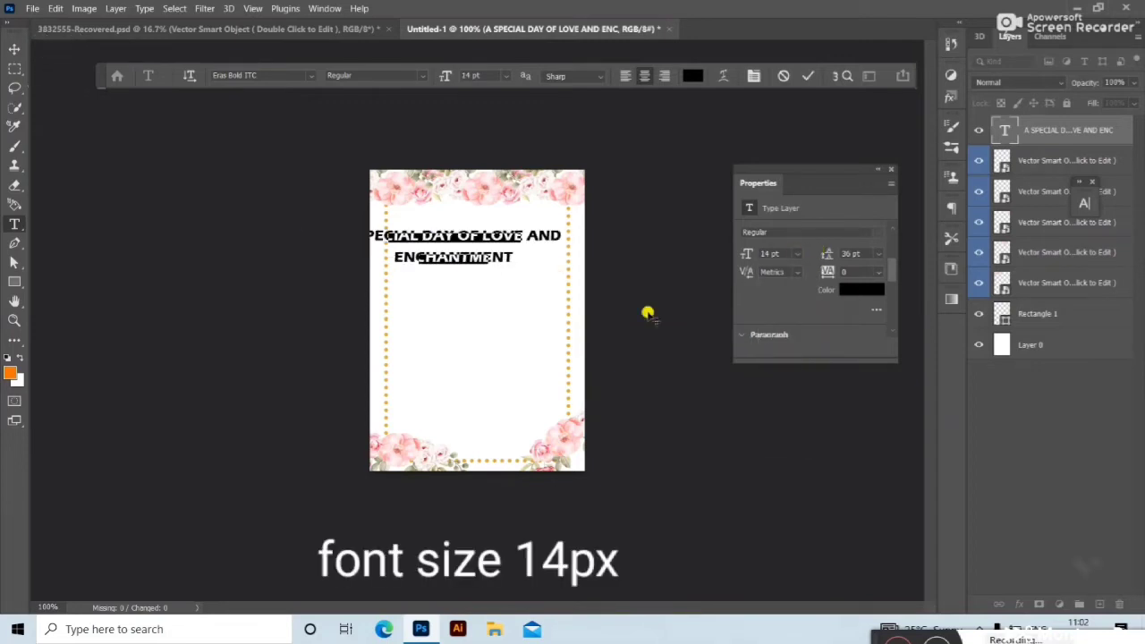
left_click(883, 255)
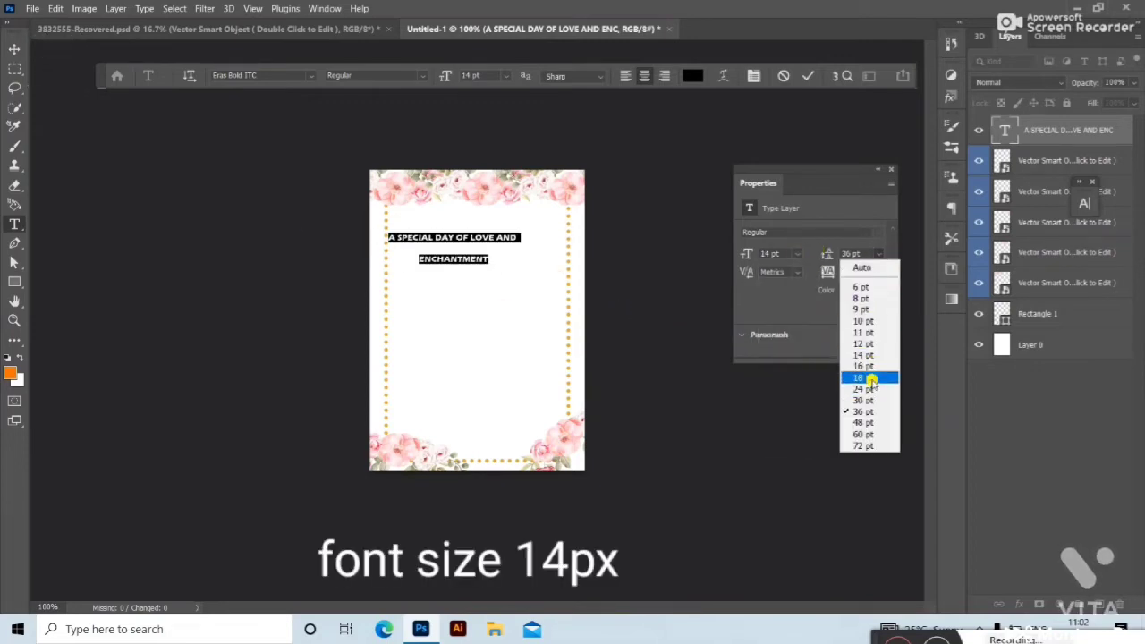
left_click(872, 378)
Centre the heading horizontally near the top of the card.
left_click(14, 49)
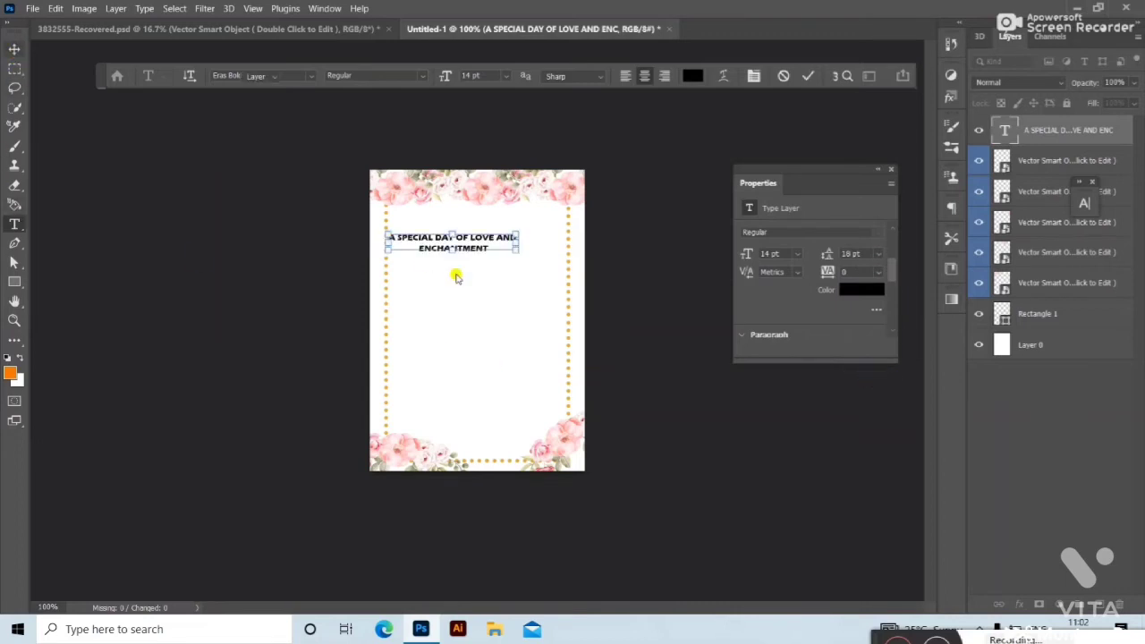
left_click_drag(483, 237, 507, 229)
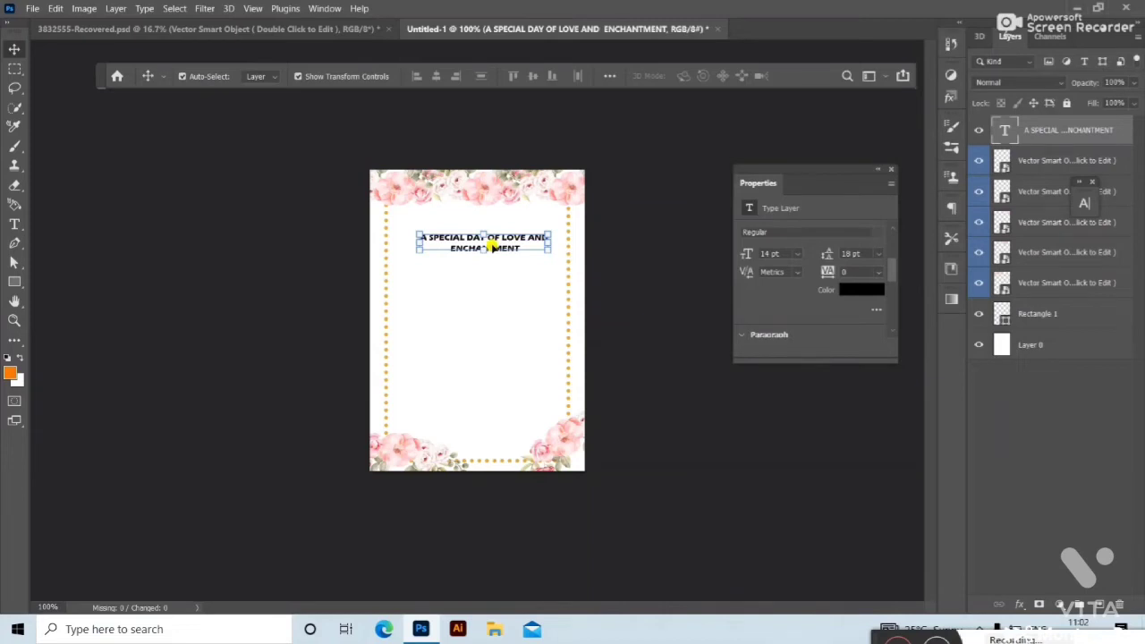
left_click(14, 224)
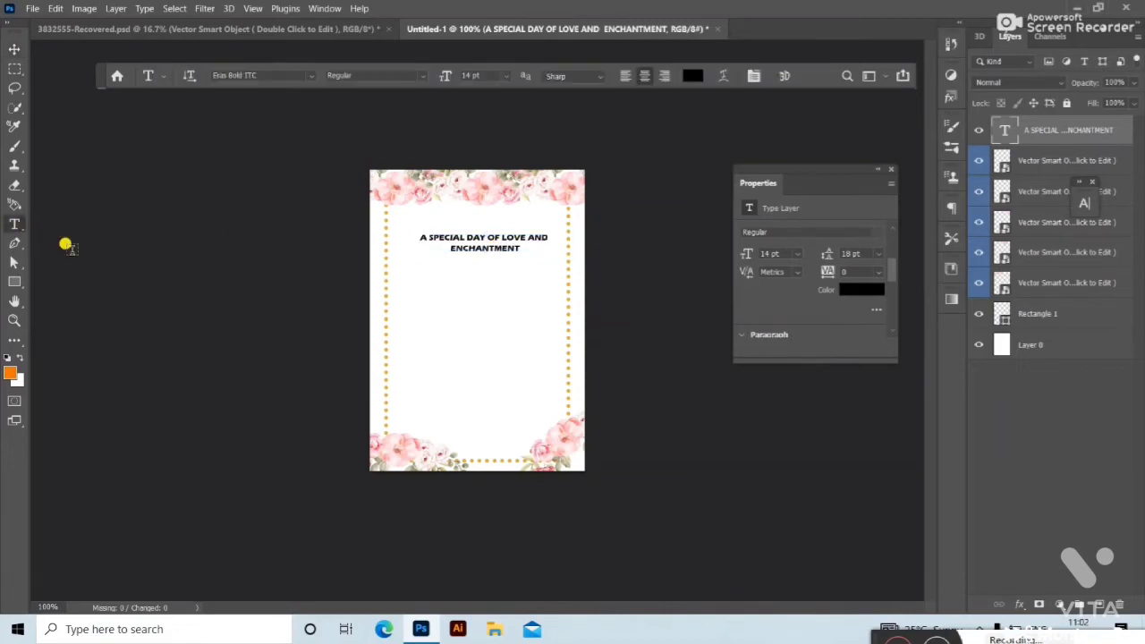
Type 'AT TIME / 123 ANYWHERE ST. SNT CITY' in the lower card and centre it horizontally.
left_click(445, 388)
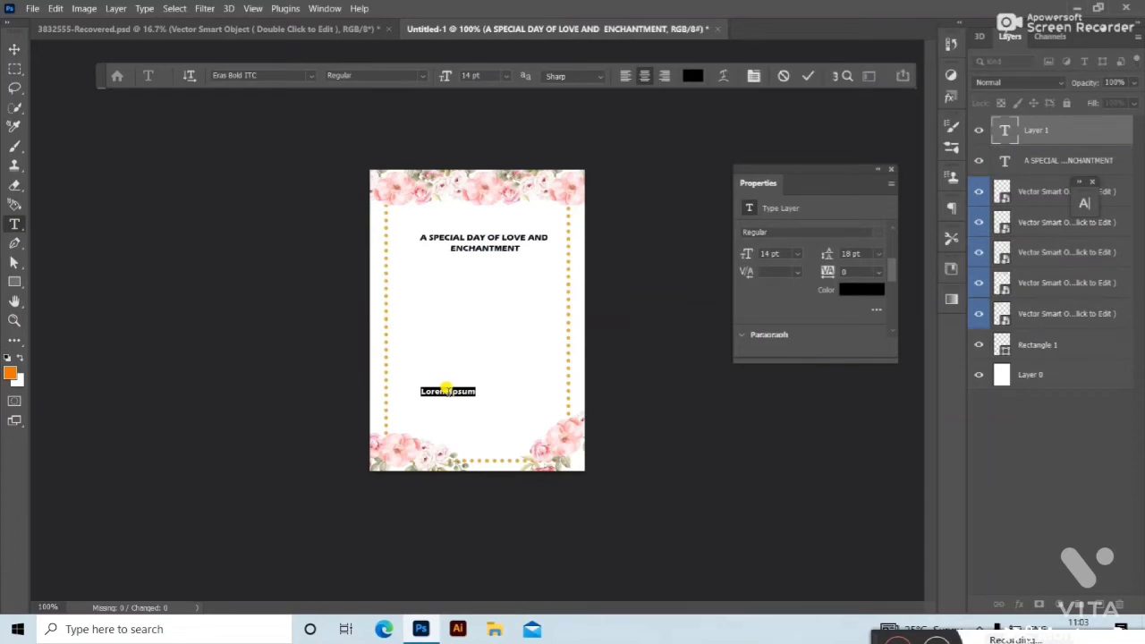
key("BackSpace")
type("ME")
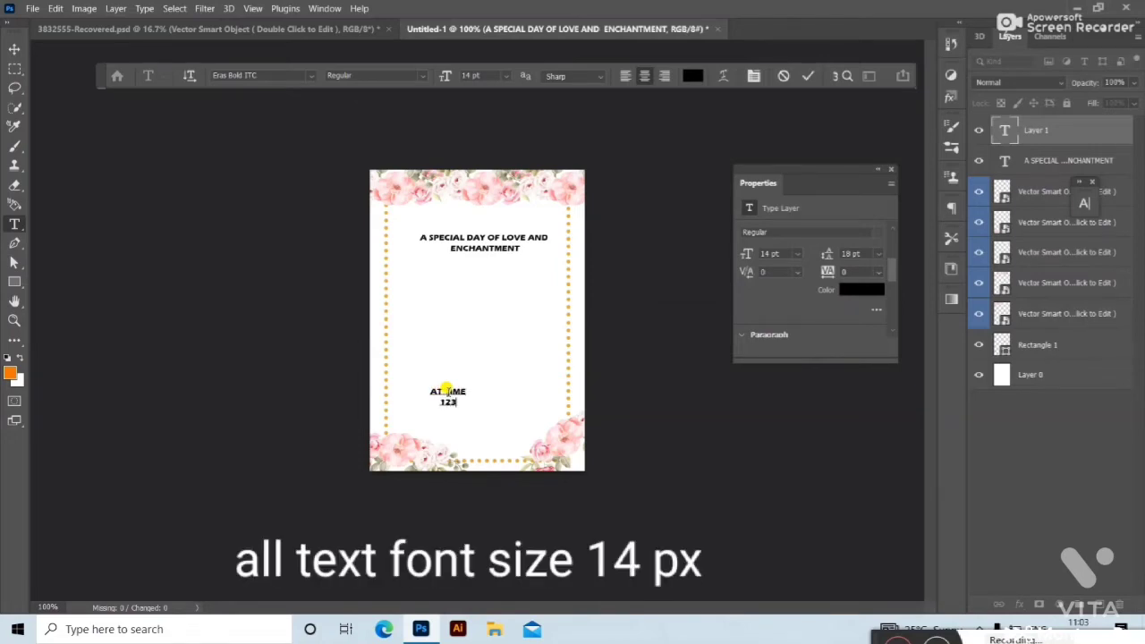
type("NY")
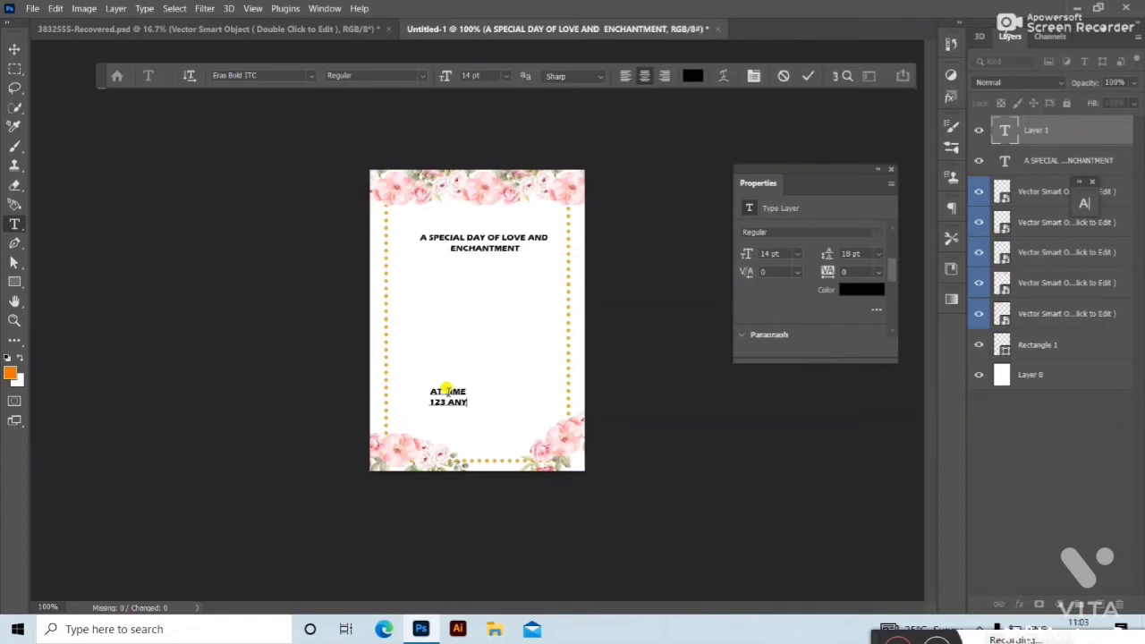
type("WHE")
type("RE")
type(" ST.")
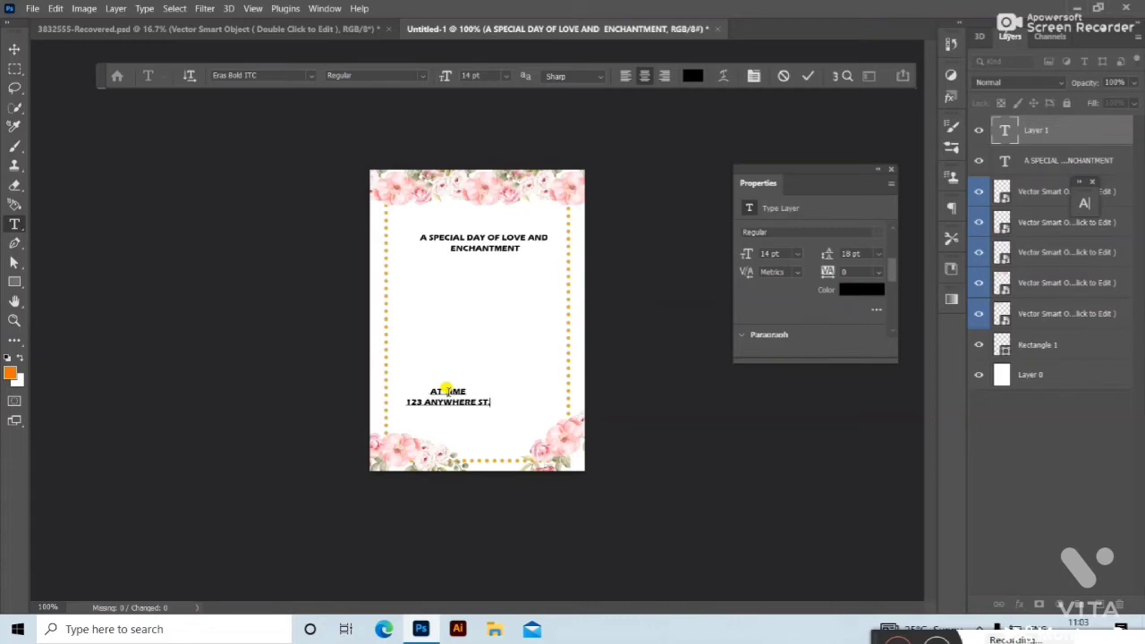
type(" SNT")
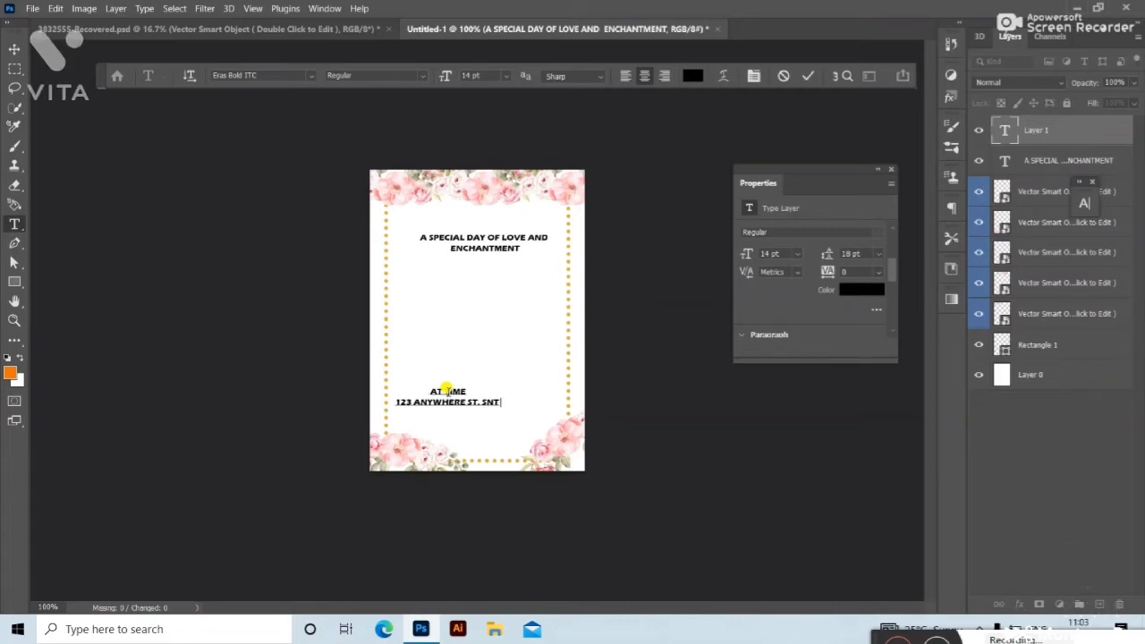
type(" CITY")
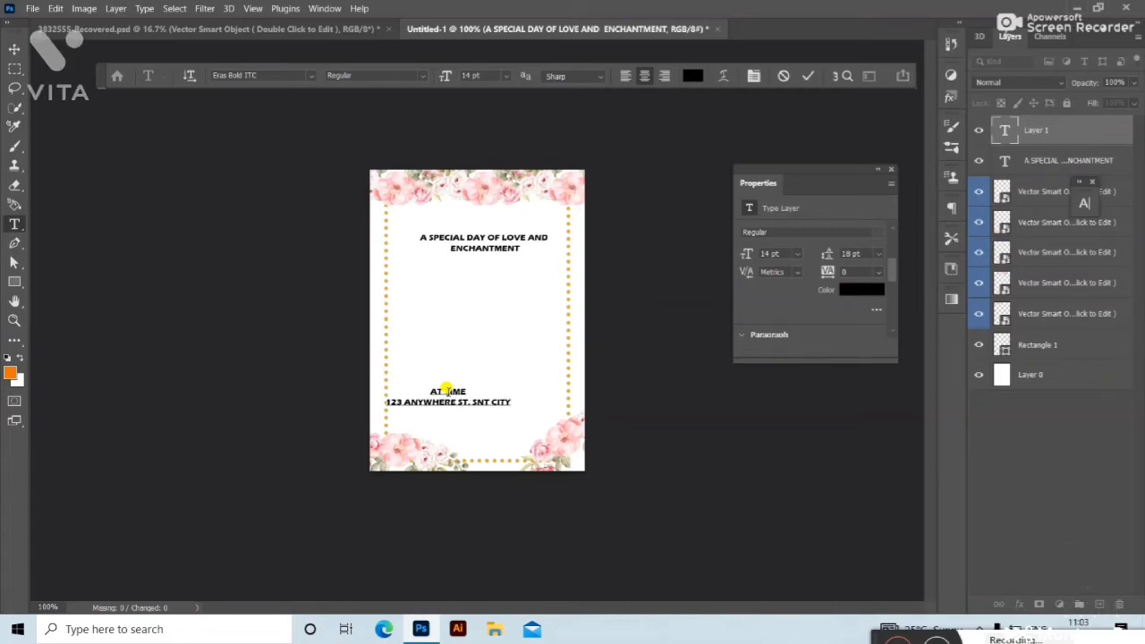
left_click(14, 48)
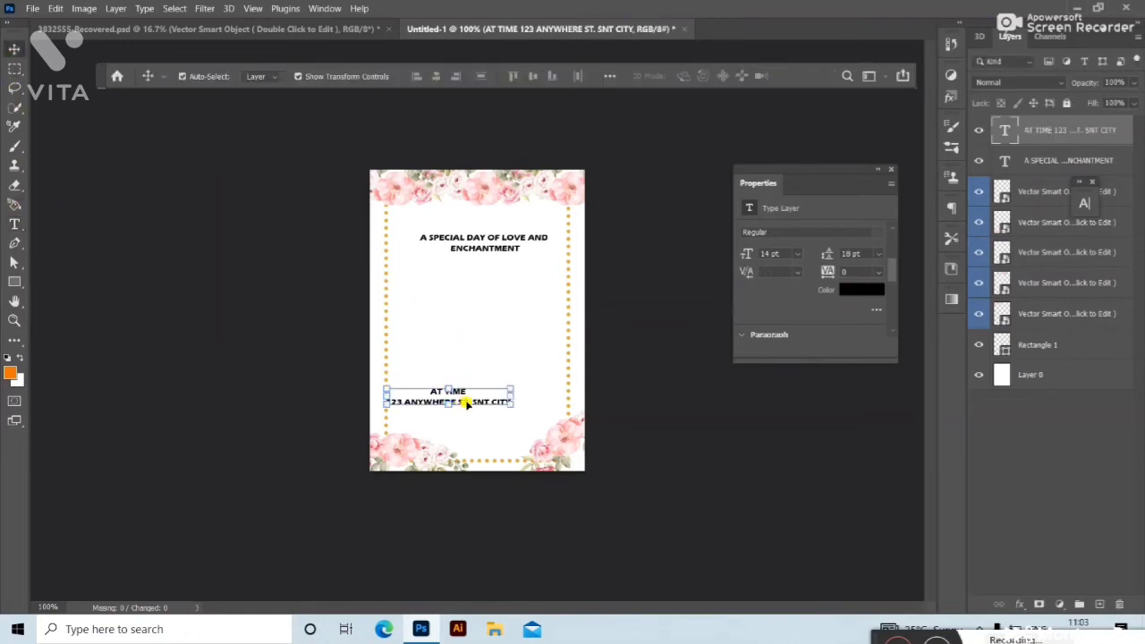
left_click_drag(466, 403, 497, 400)
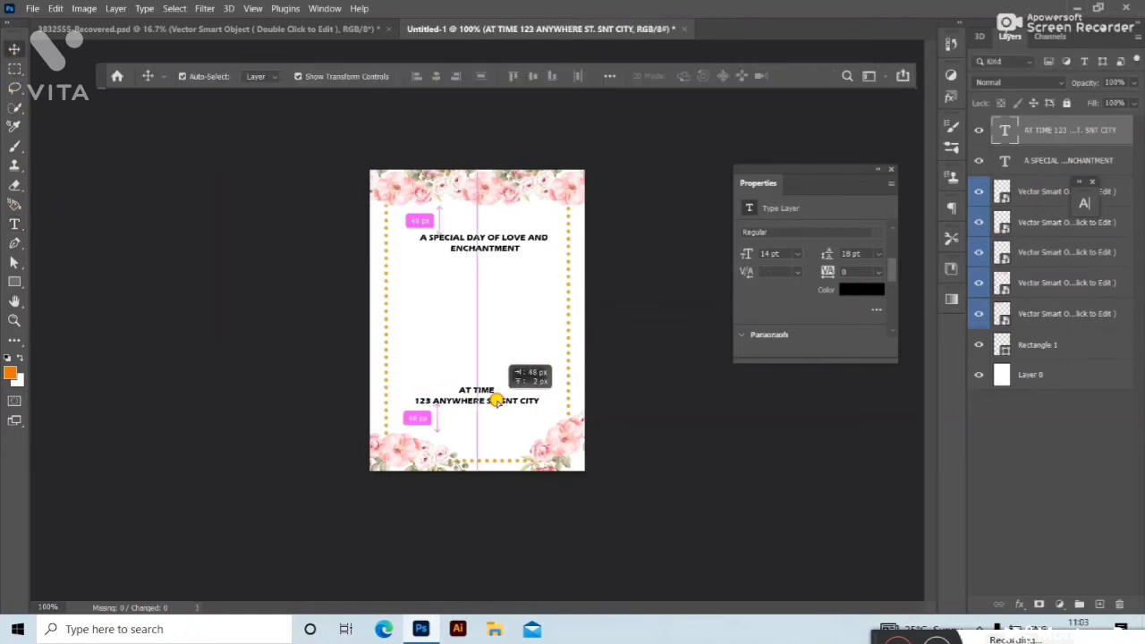
left_click(14, 223)
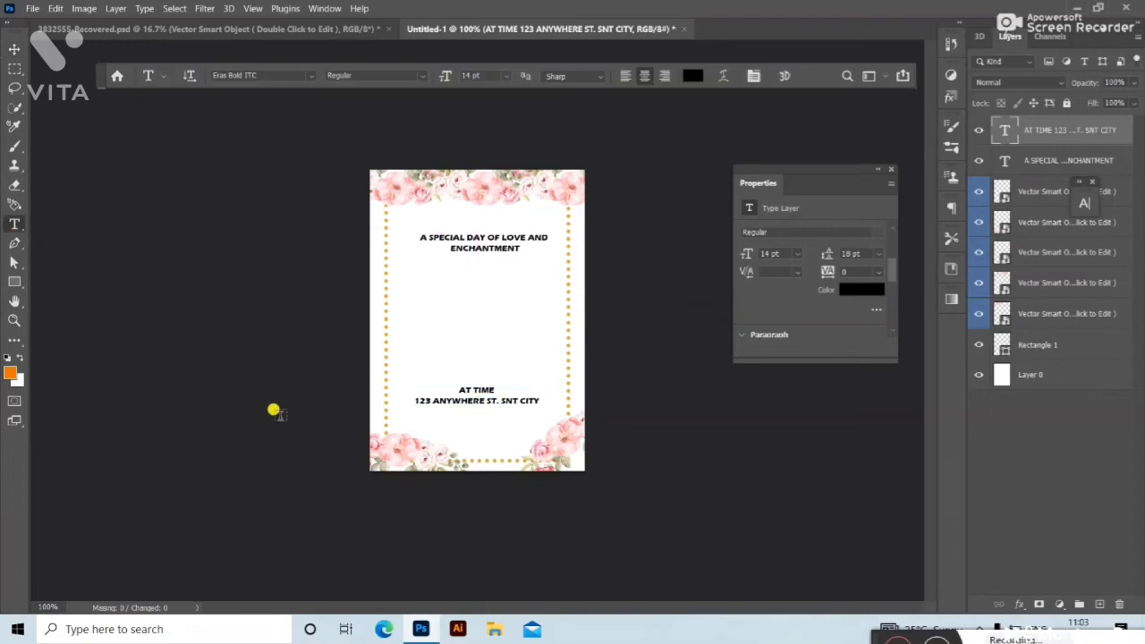
Type 'TO LOVE LAUGHTER AND HAPPY / EVERY AFTER' below the address and centre it.
left_click(438, 423)
type("TO LOVE L")
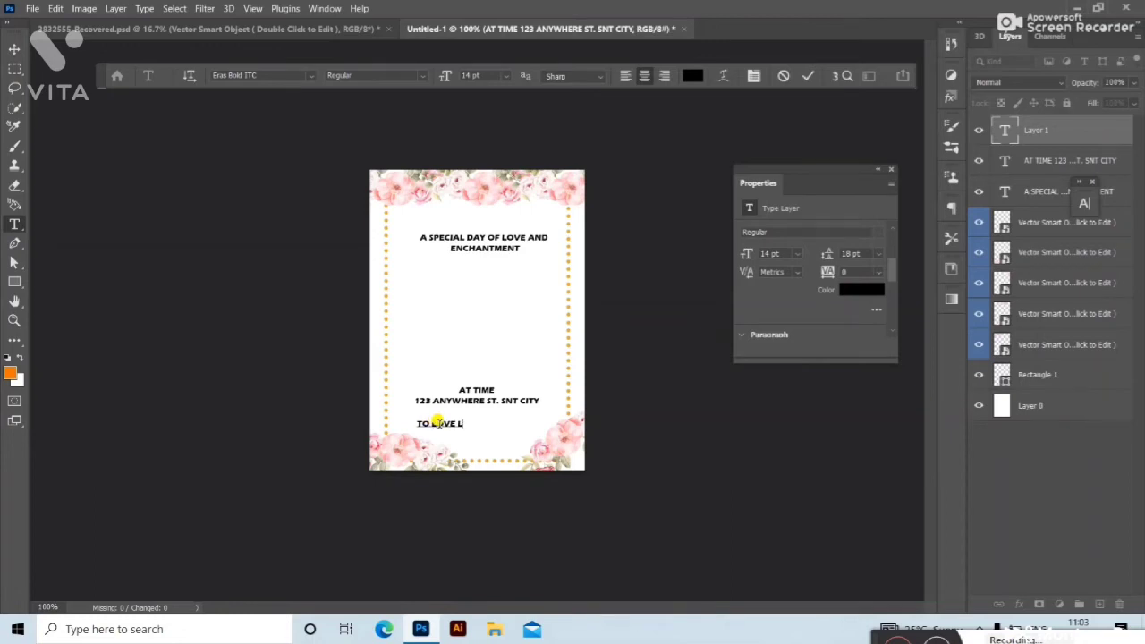
type("AU")
type("GHTER")
type(" AND H")
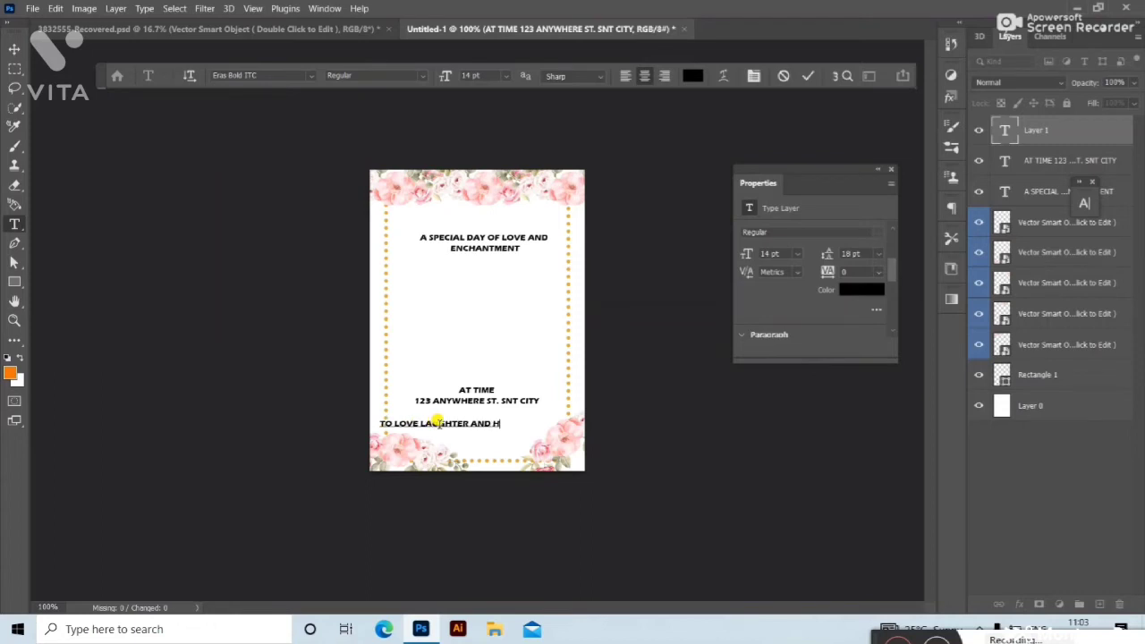
type("APY")
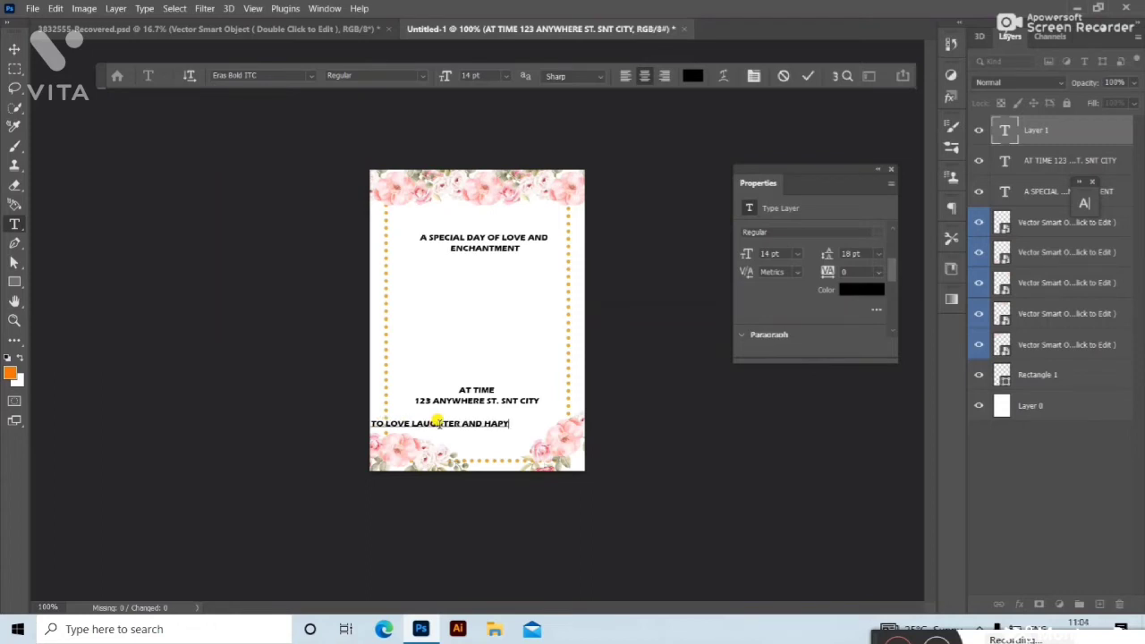
key("BackSpace")
type("PY")
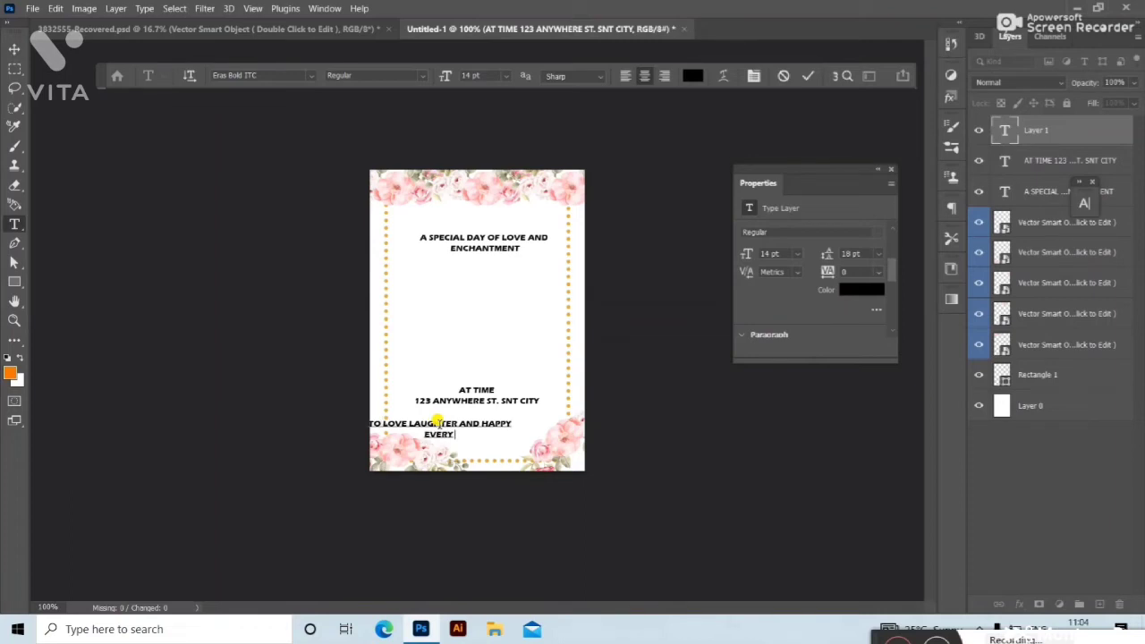
type("FTER")
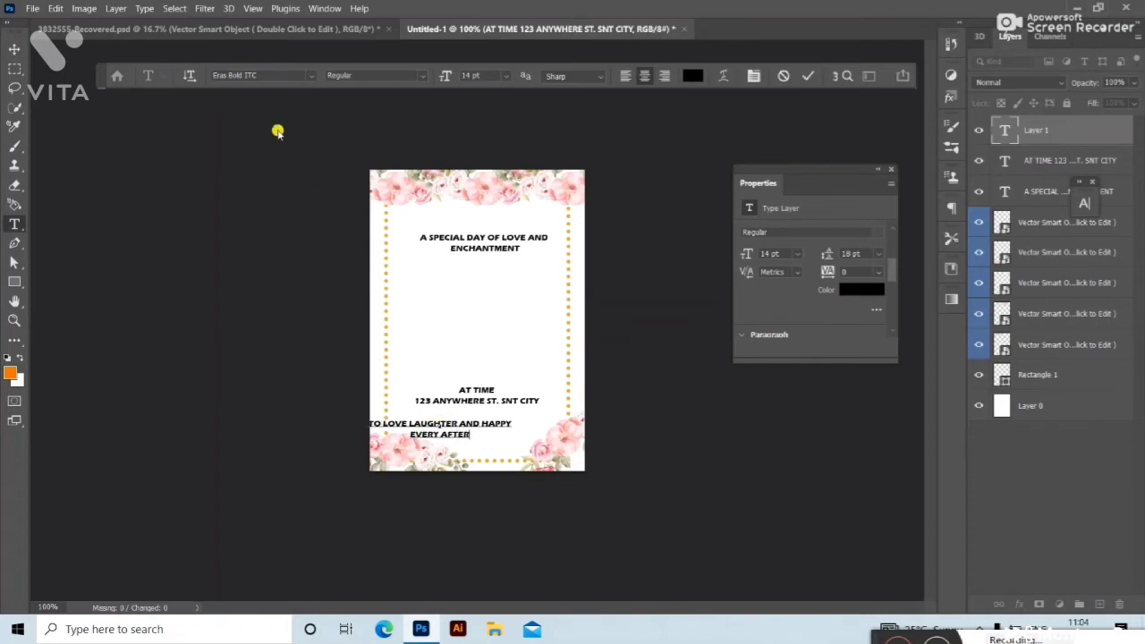
left_click(14, 49)
left_click_drag(453, 422, 505, 422)
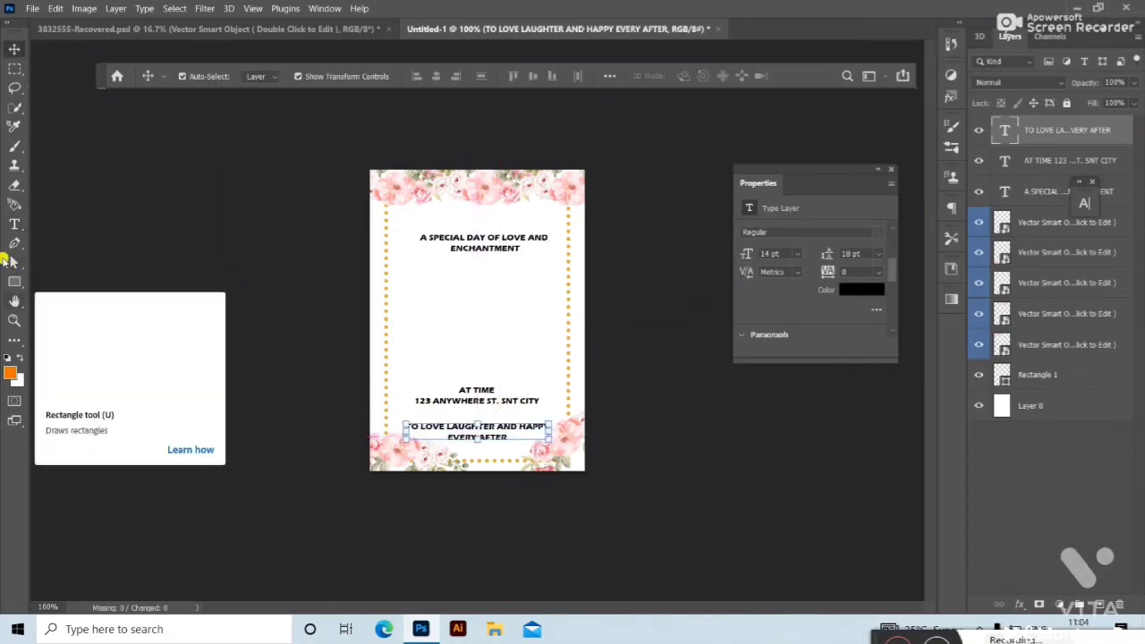
Type the date '10 | 01 | 2022' as a new text line above AT TIME.
key("t")
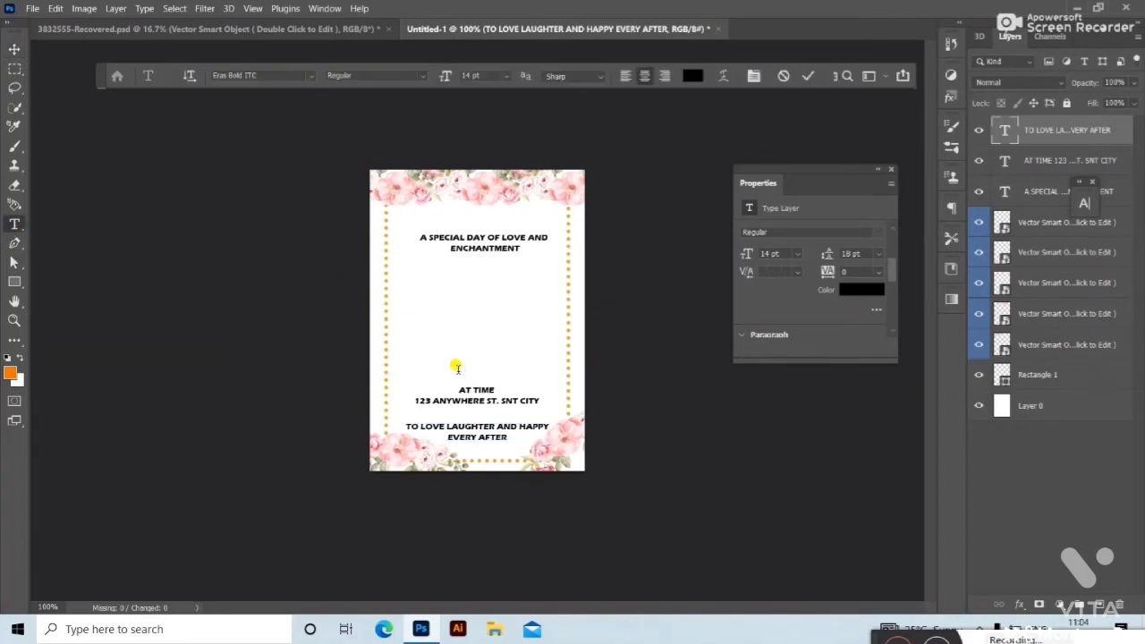
left_click(457, 370)
key("BackSpace")
type("10.01.2")
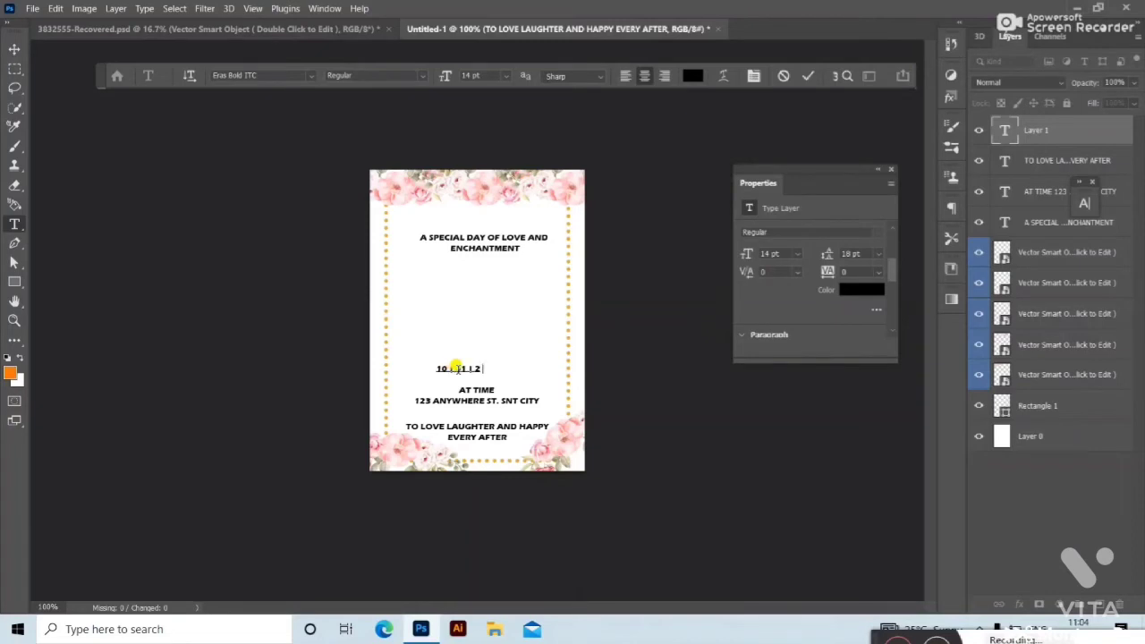
type("022")
left_click(15, 48)
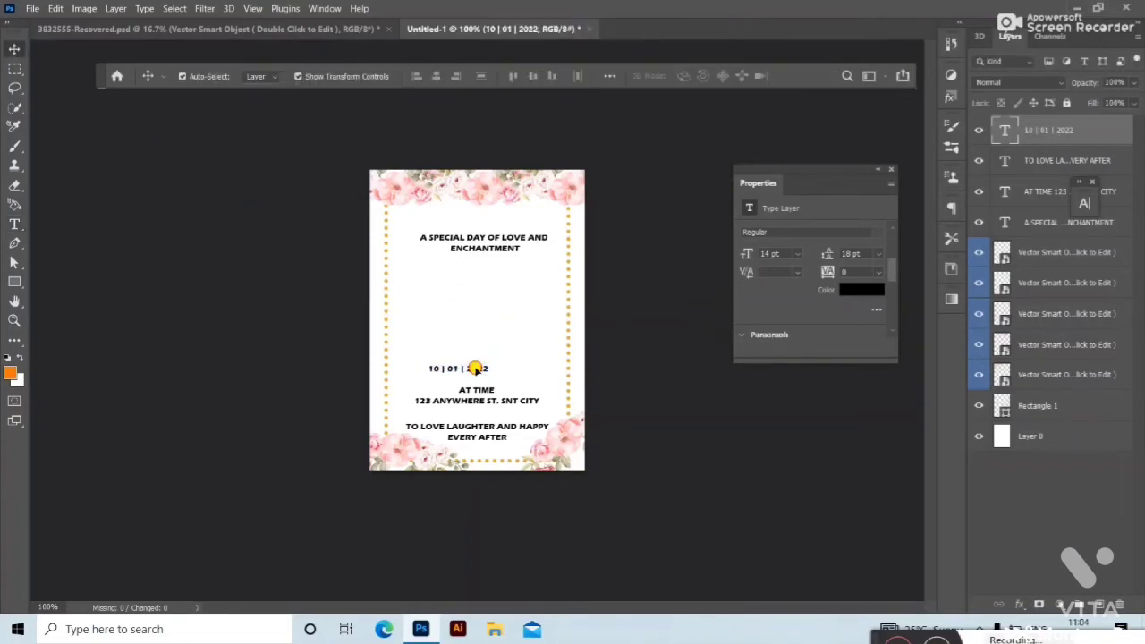
Centre the date above the AT TIME line and nudge it down slightly.
left_click_drag(492, 357, 495, 365)
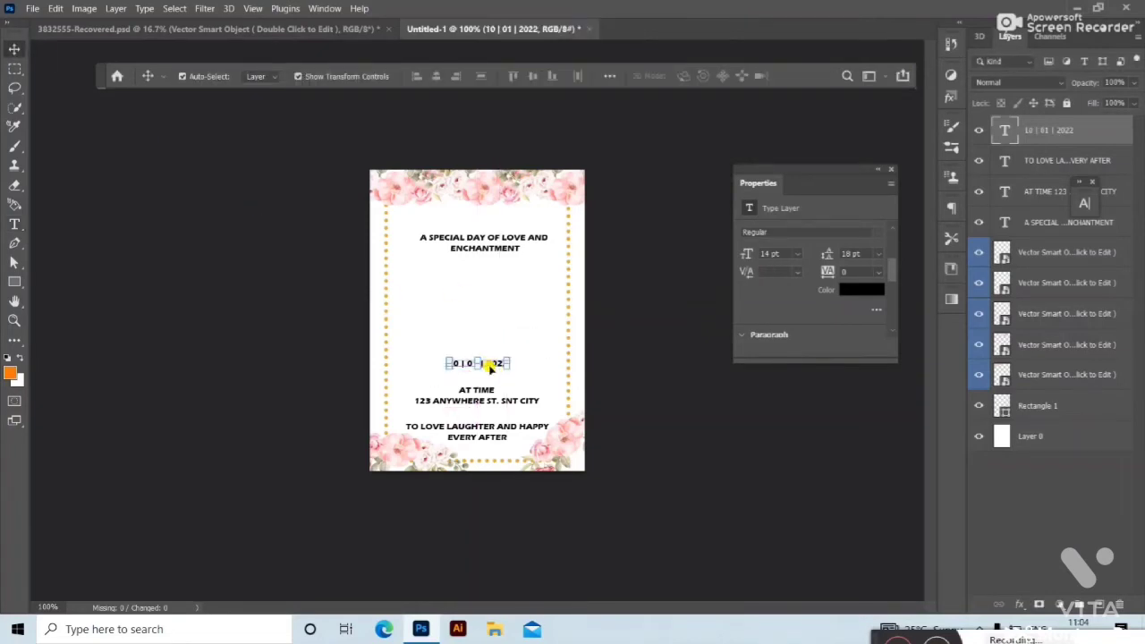
key("Down")
key("Down")
key("Down")
key("Down")
key("Down")
key("Down")
key("Down")
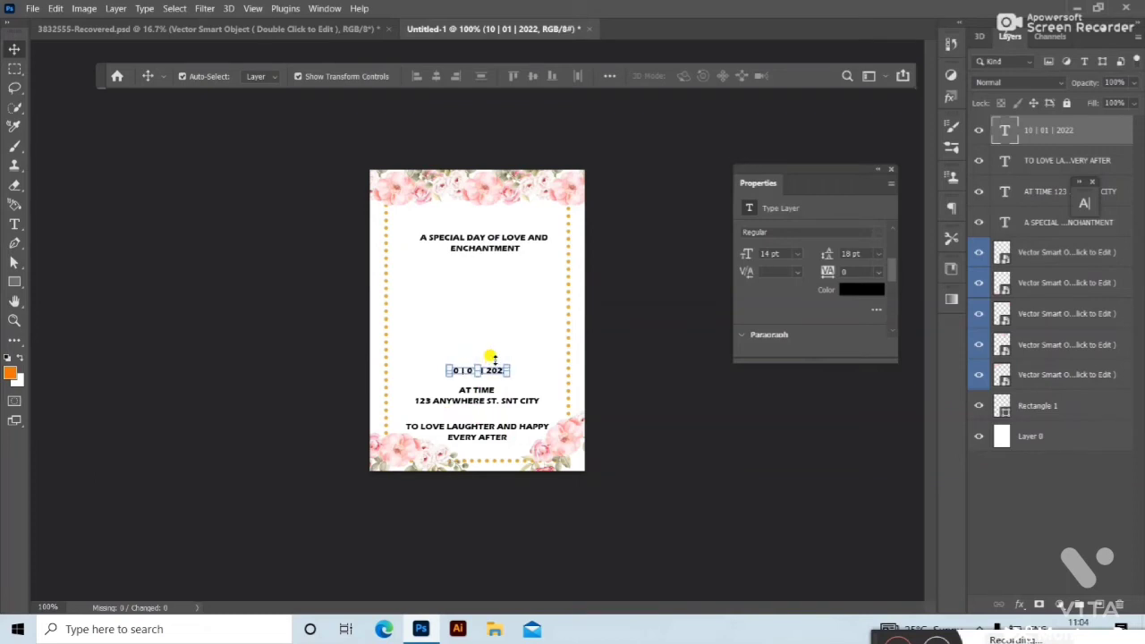
left_click(14, 281)
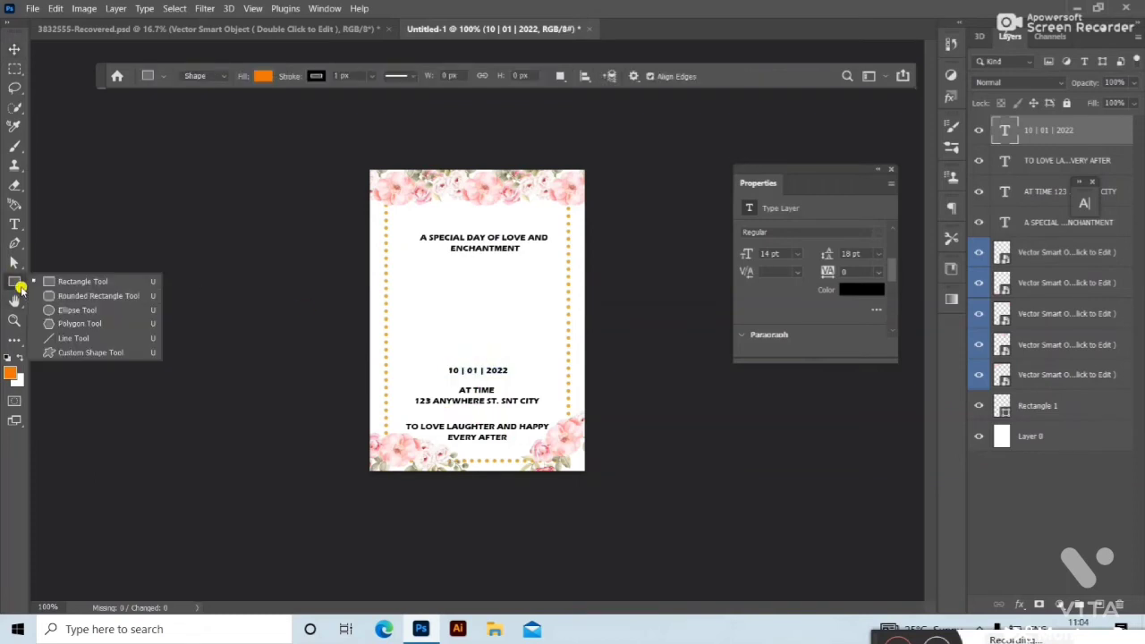
Draw a short horizontal line above the date with the Line Tool.
left_click(80, 339)
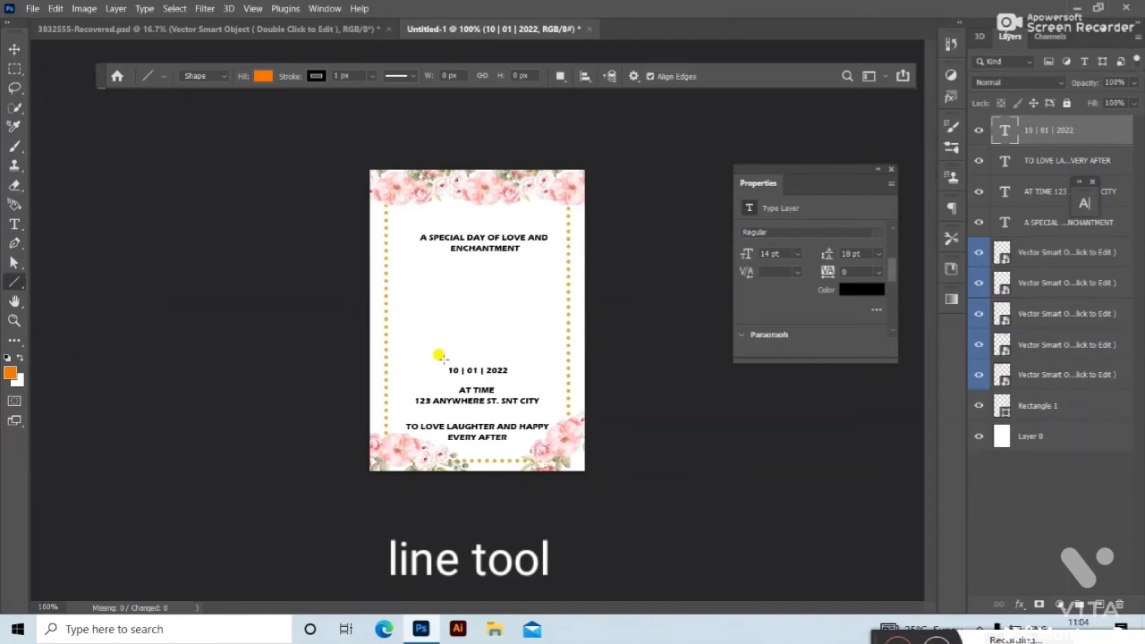
left_click_drag(444, 358, 517, 359)
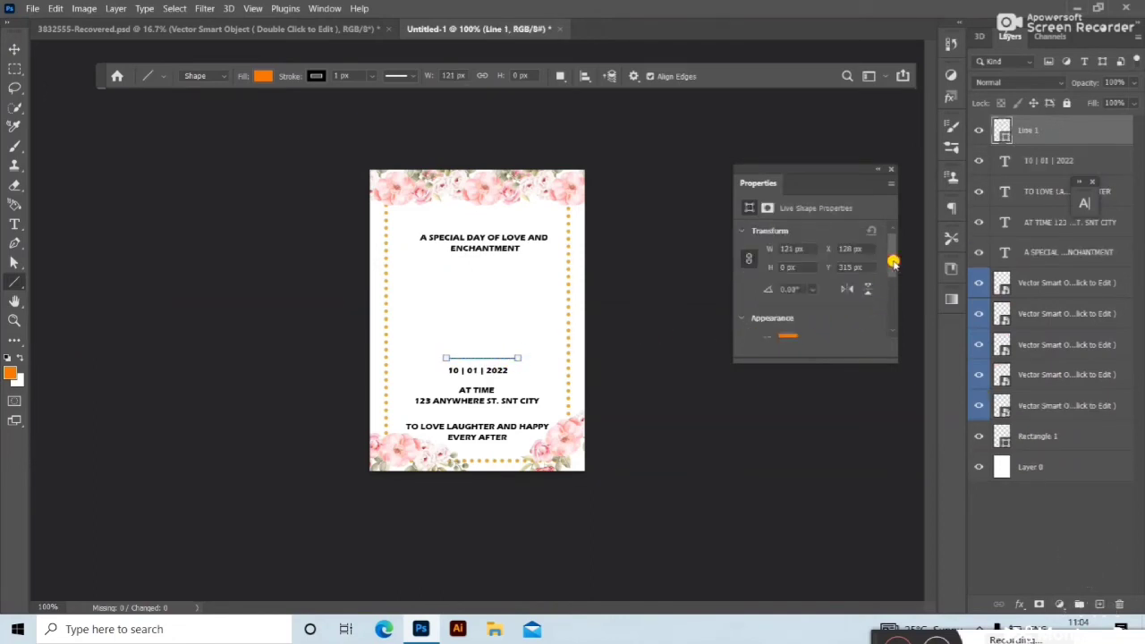
scroll(892, 264, "down", 2)
scroll(894, 280, "down", 1)
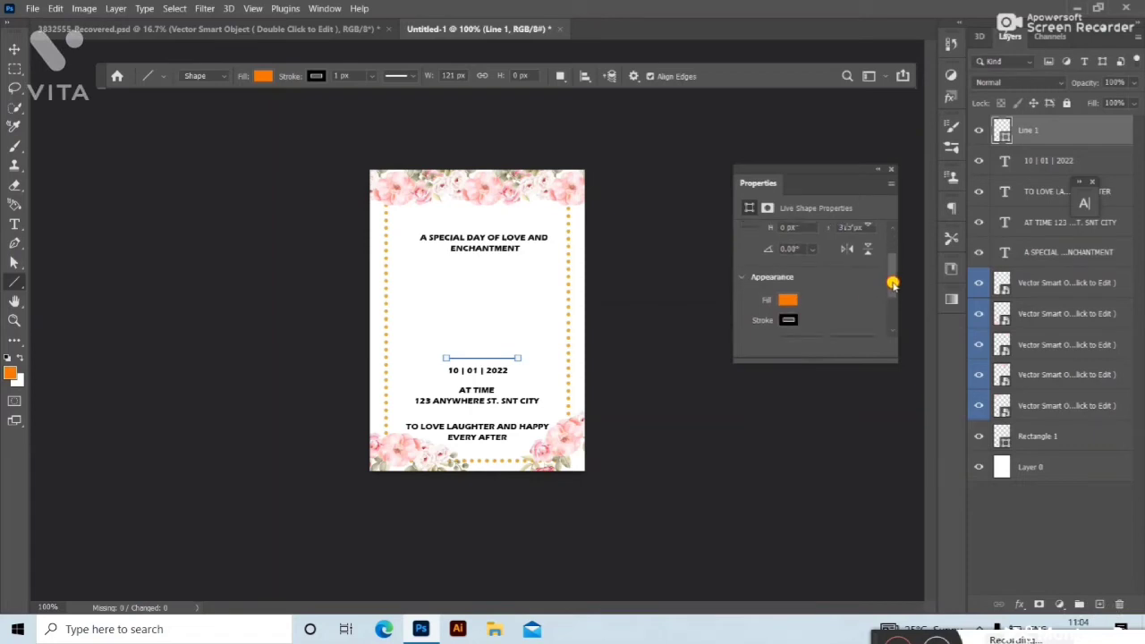
scroll(823, 301, "down", 1)
Give the line a 3.79 px gold stroke.
left_click_drag(828, 319, 829, 320)
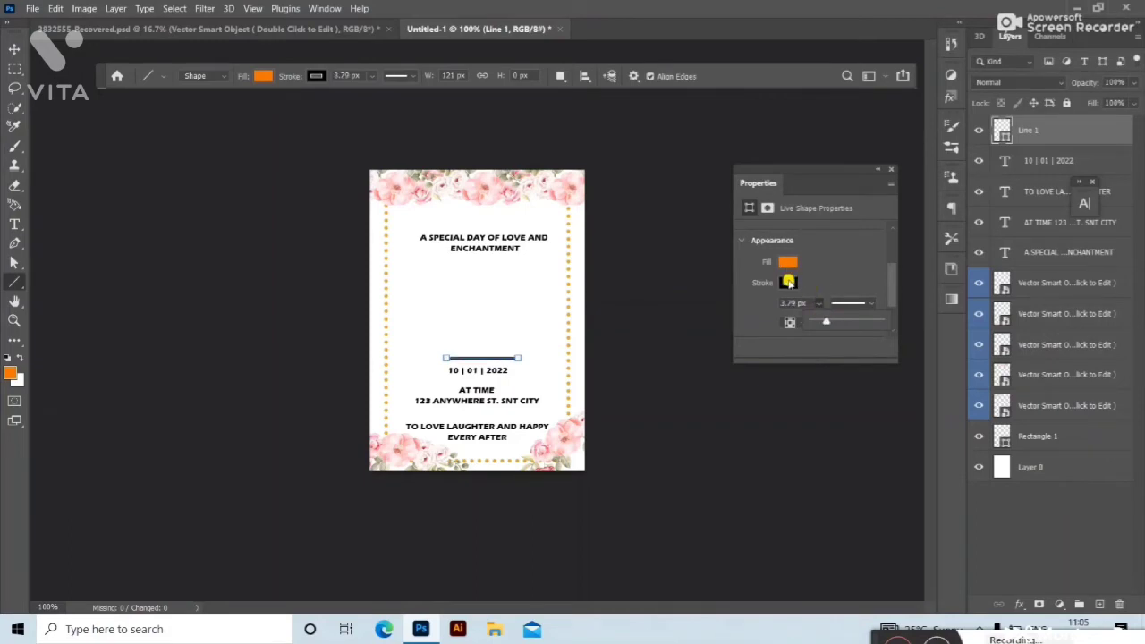
left_click(788, 283)
left_click(751, 359)
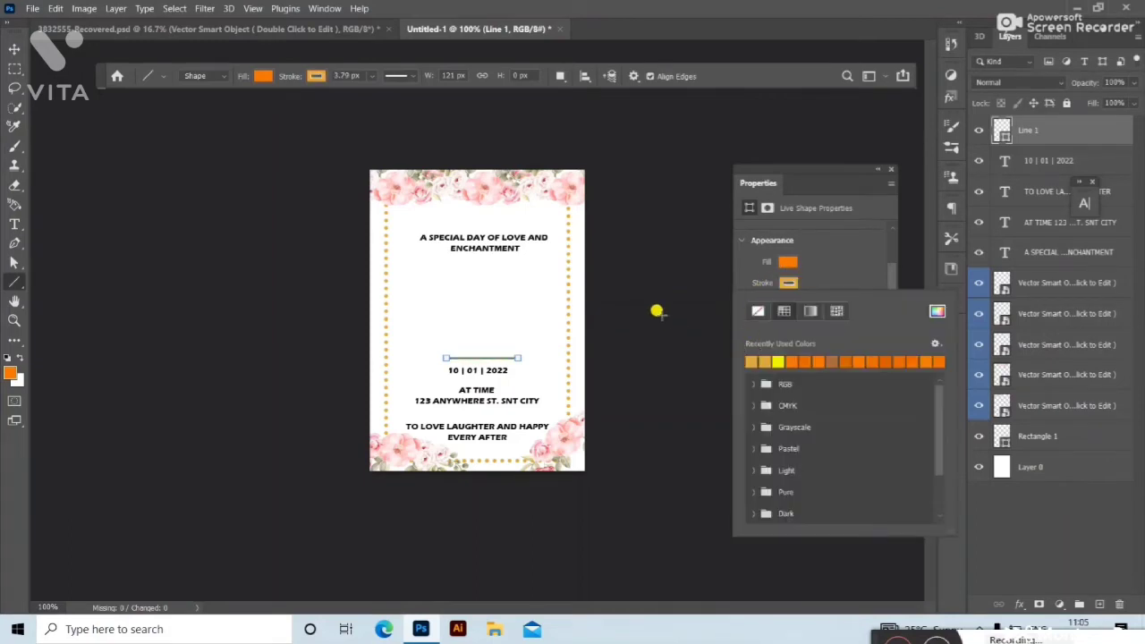
left_click(820, 130)
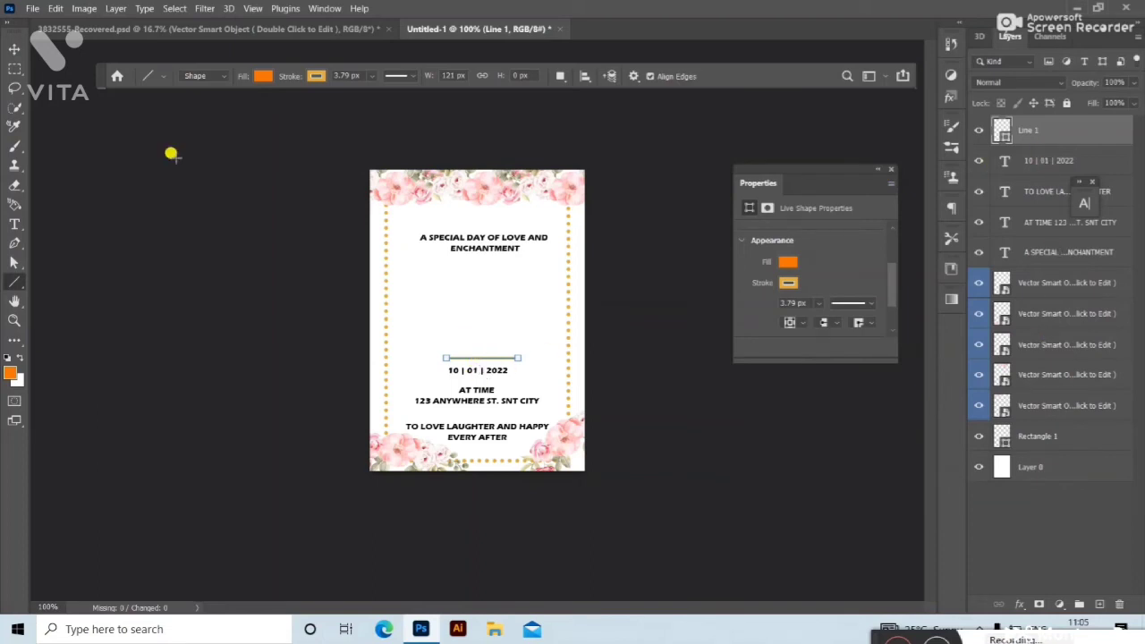
left_click(15, 49)
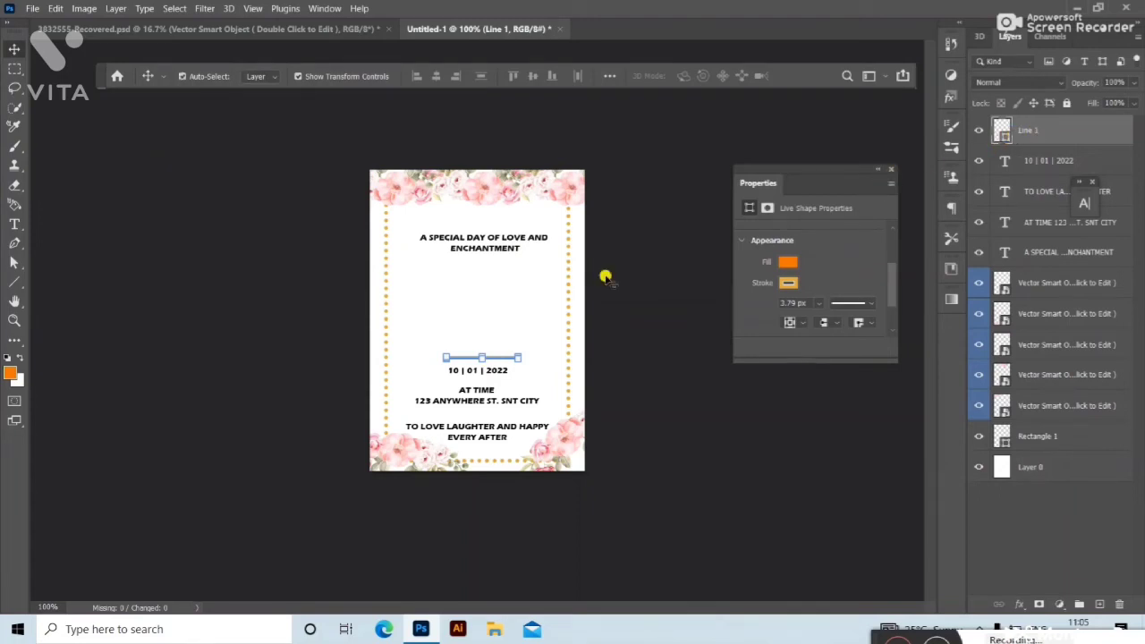
Duplicate the gold line above the date and nudge the lower line up beneath it.
left_click(535, 338, "ctrl")
left_click(1059, 133)
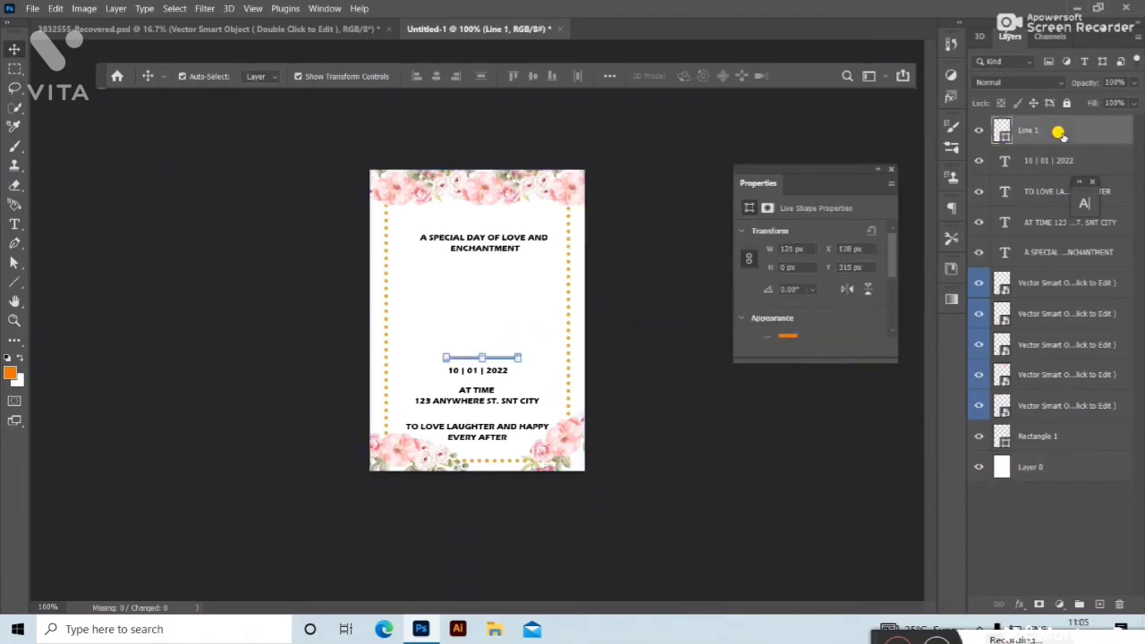
mouse_move(517, 358)
left_mouse_down()
mouse_move(508, 321)
mouse_move(490, 382)
left_mouse_up()
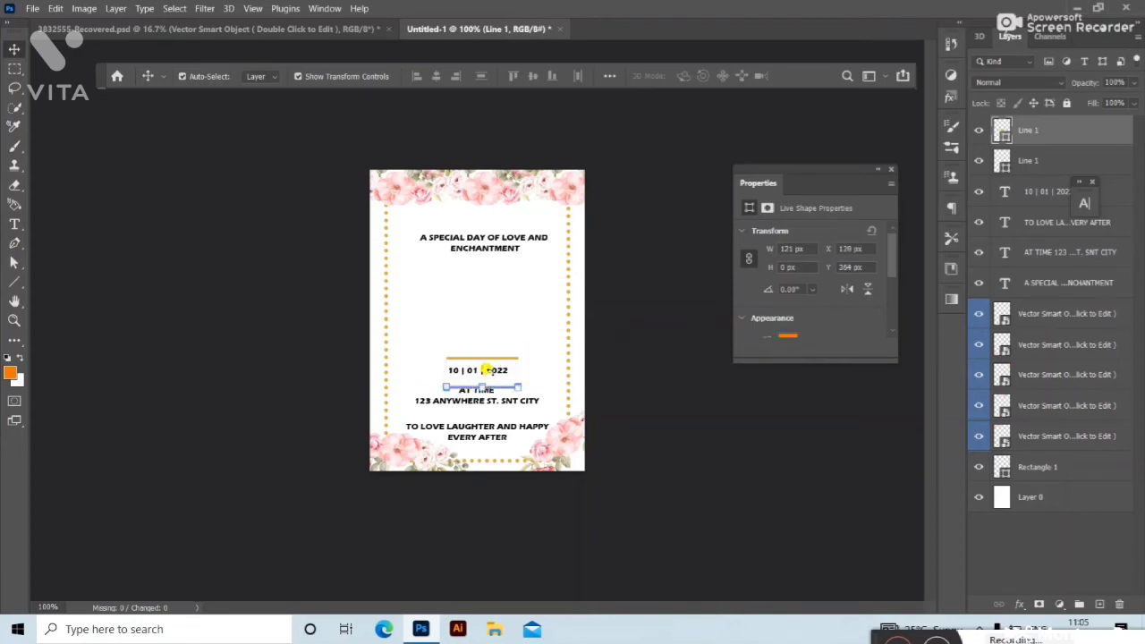
key("Up")
key("Up")
key("Up")
key("Up")
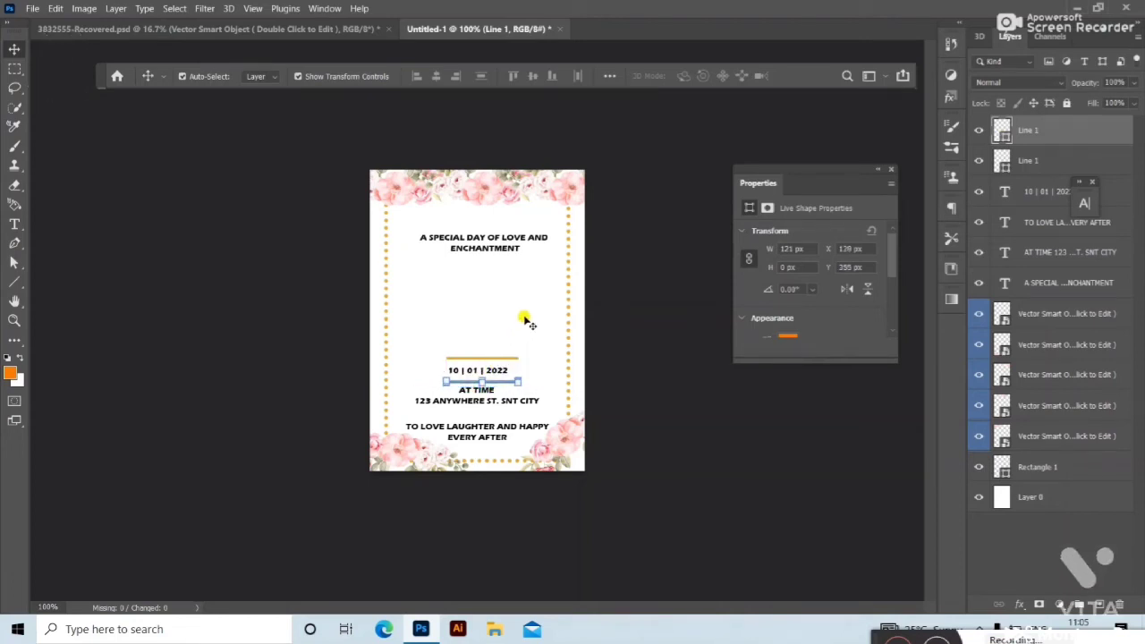
key("Up")
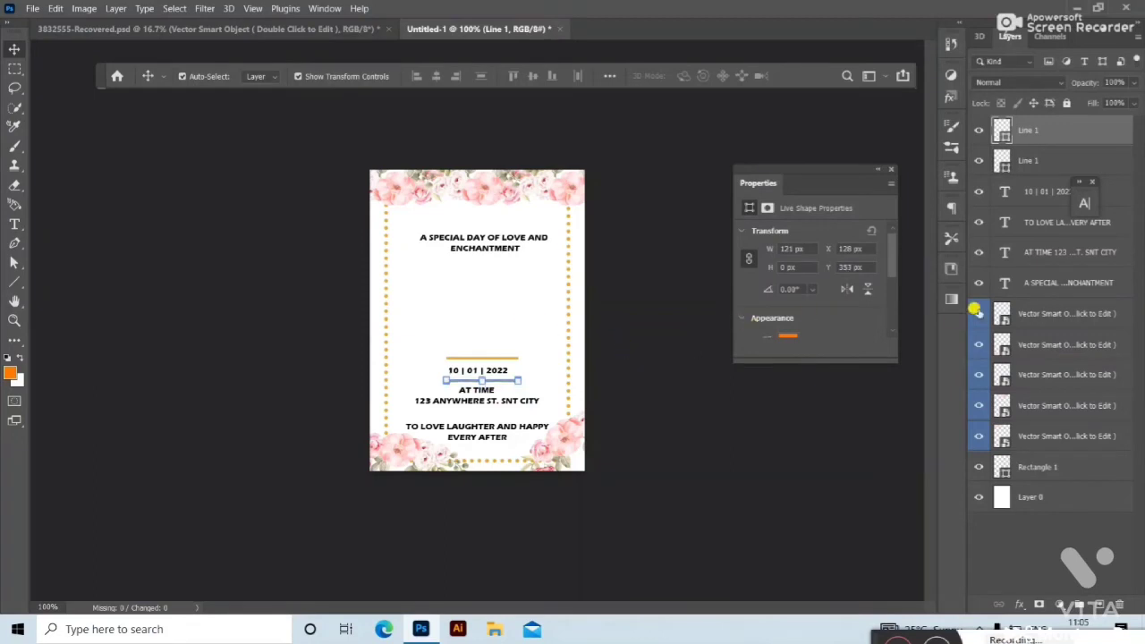
Set both gold lines' strokes to the dotted preset.
left_click_drag(891, 257, 891, 286)
left_click(869, 293)
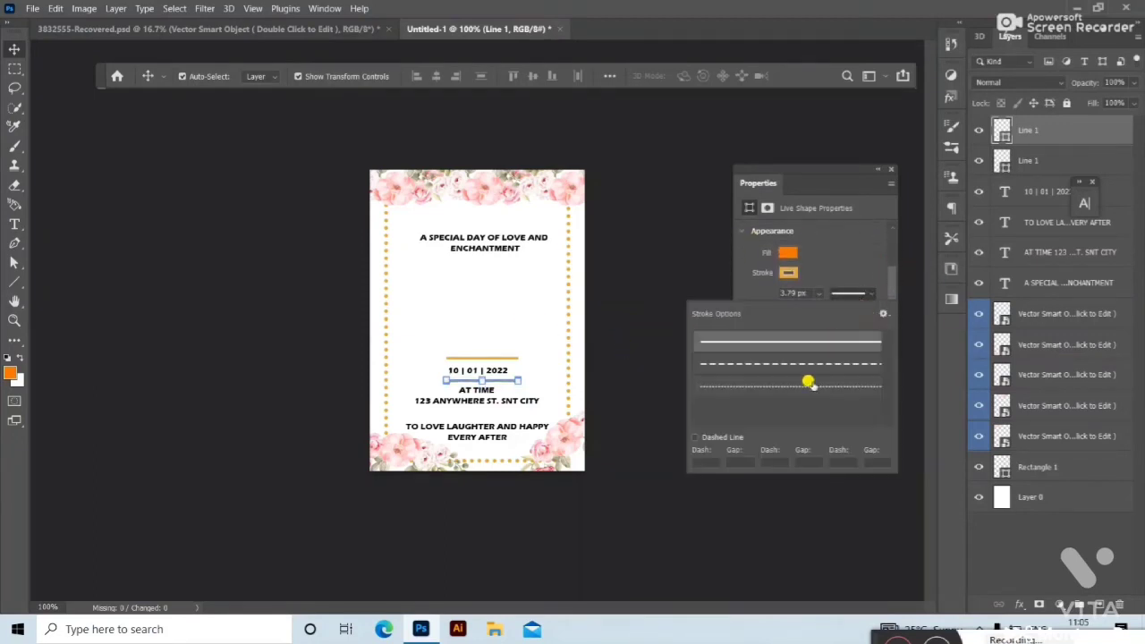
left_click(807, 384)
left_click(868, 295)
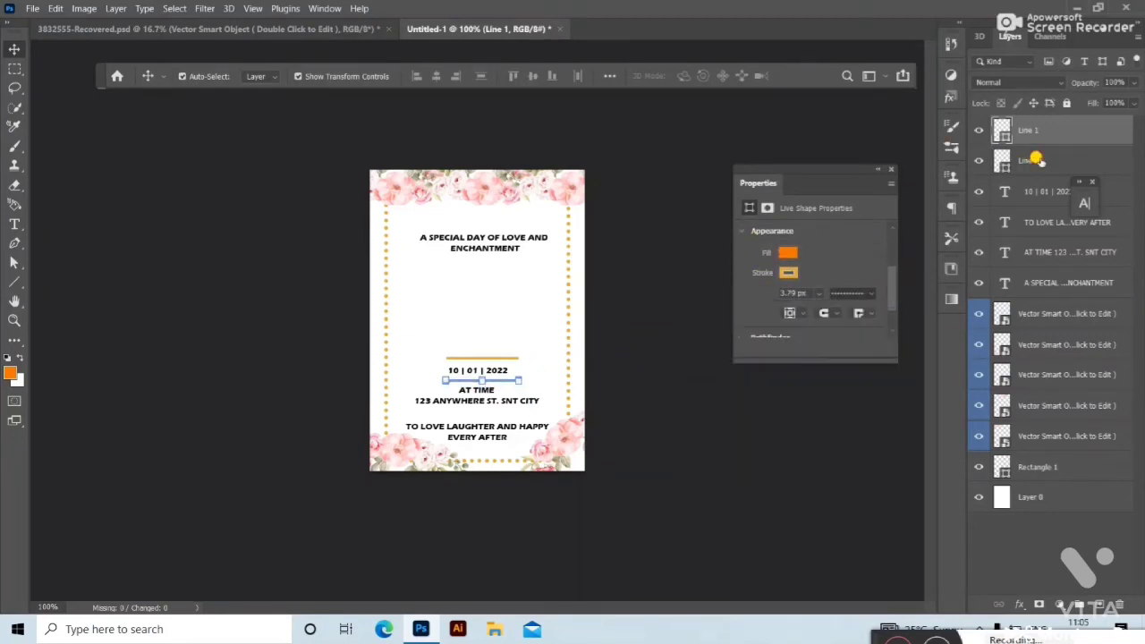
key("alt+bracketleft")
left_click(875, 295)
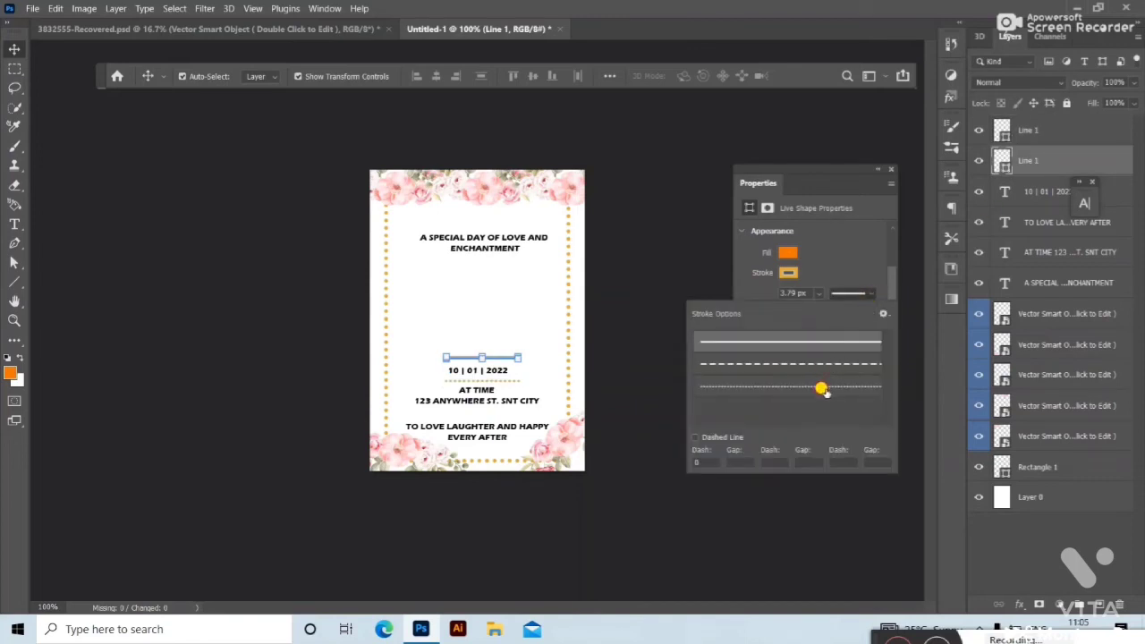
left_click(817, 386)
left_click(682, 252)
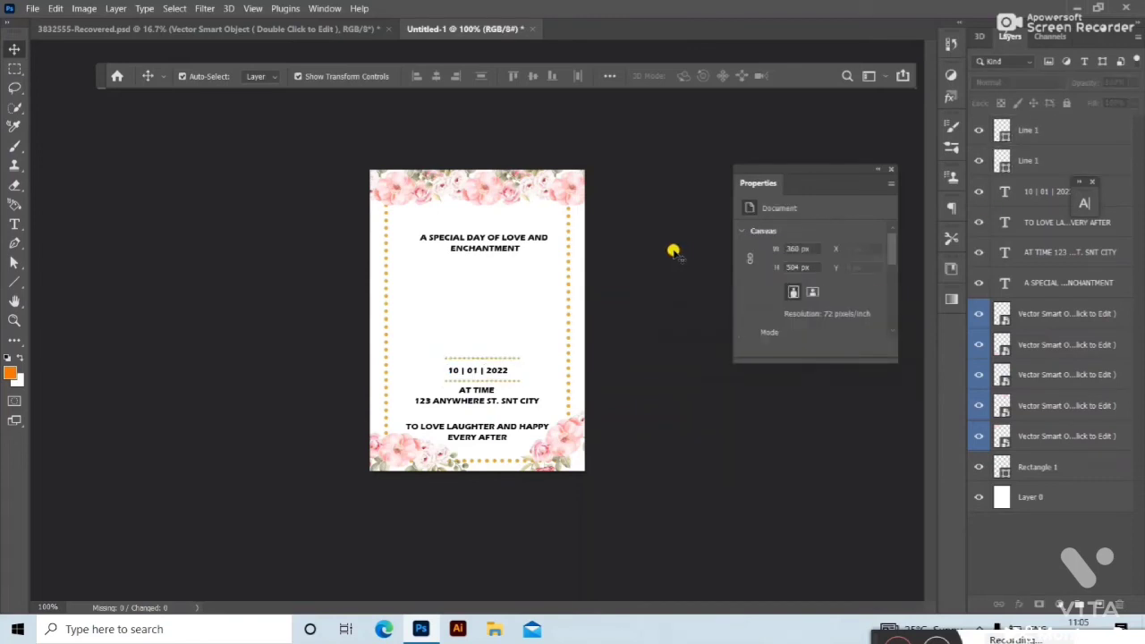
left_click(14, 223)
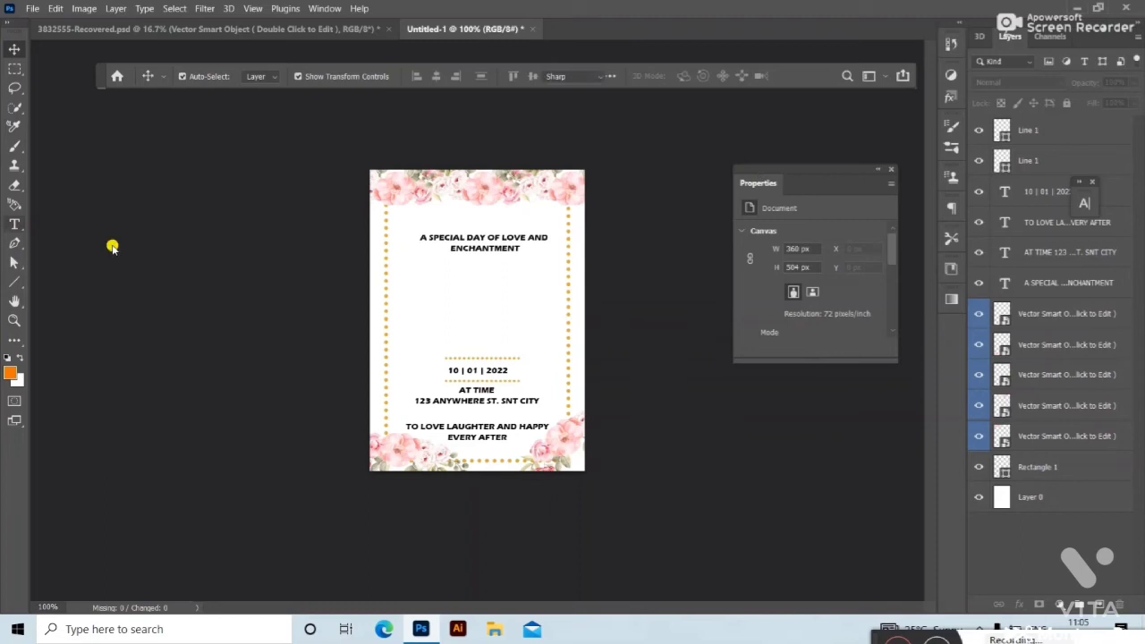
Type GROOM & BRIDE below the heading, stacked on three lines.
left_click(440, 287)
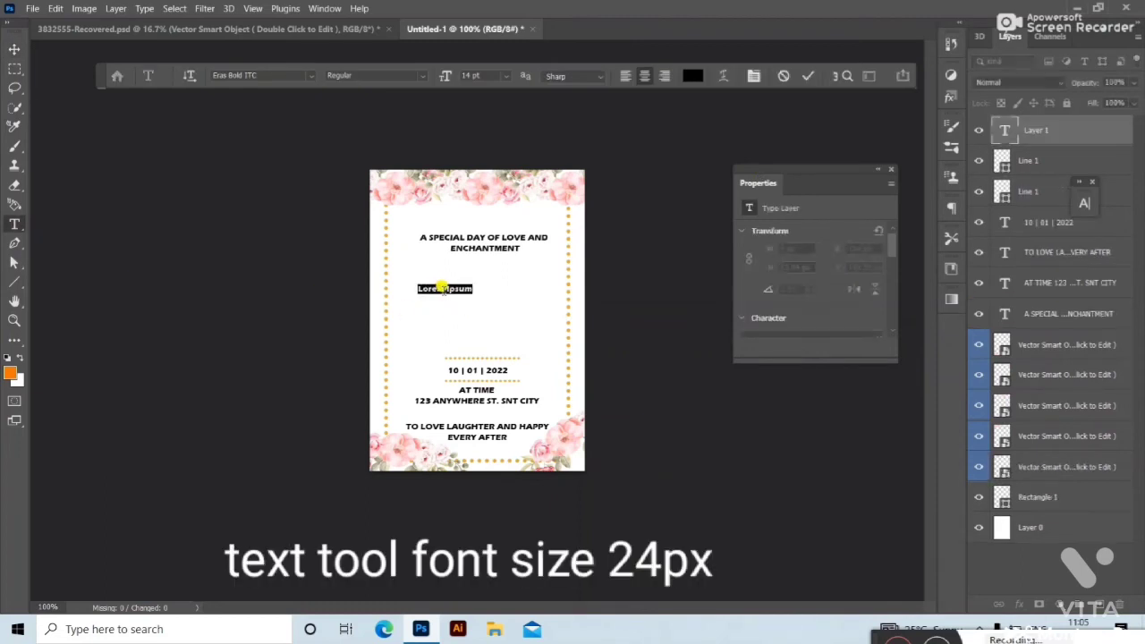
type("Sto")
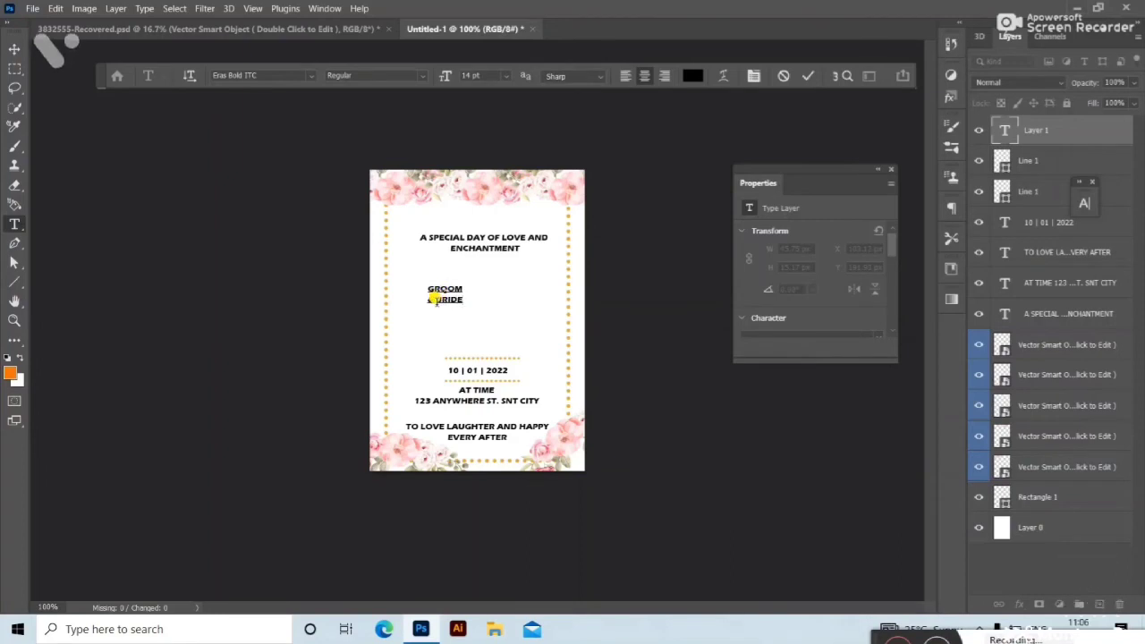
key("Return")
type("&")
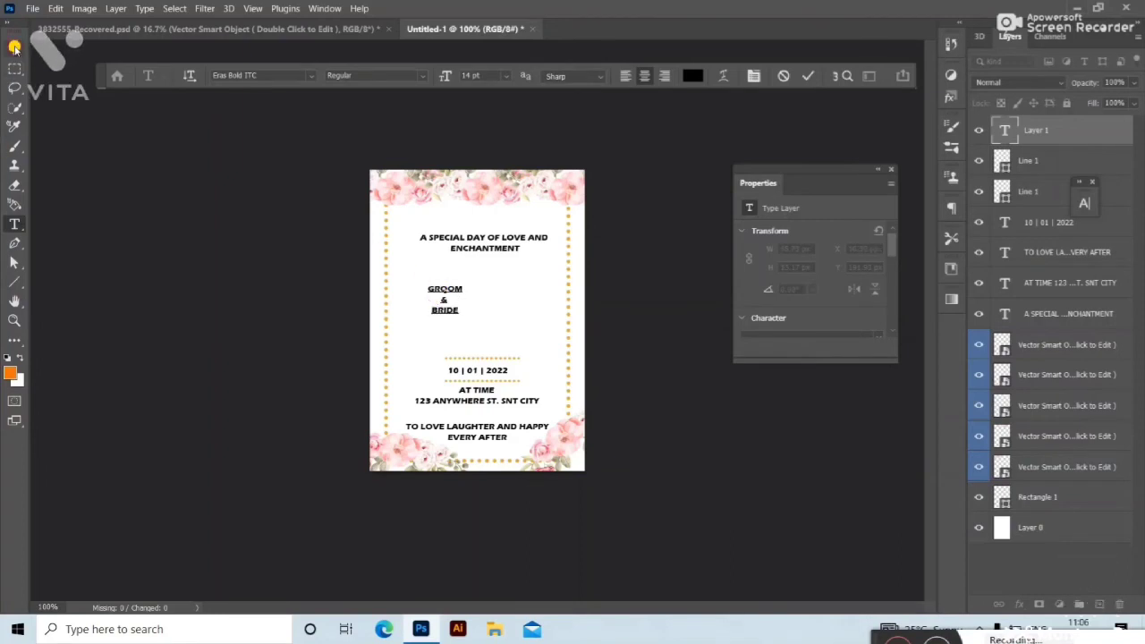
Set the names in 24 pt Eras Bold ITC and centre them on the card.
left_click(15, 48)
left_click_drag(892, 230, 885, 268)
left_click(878, 293)
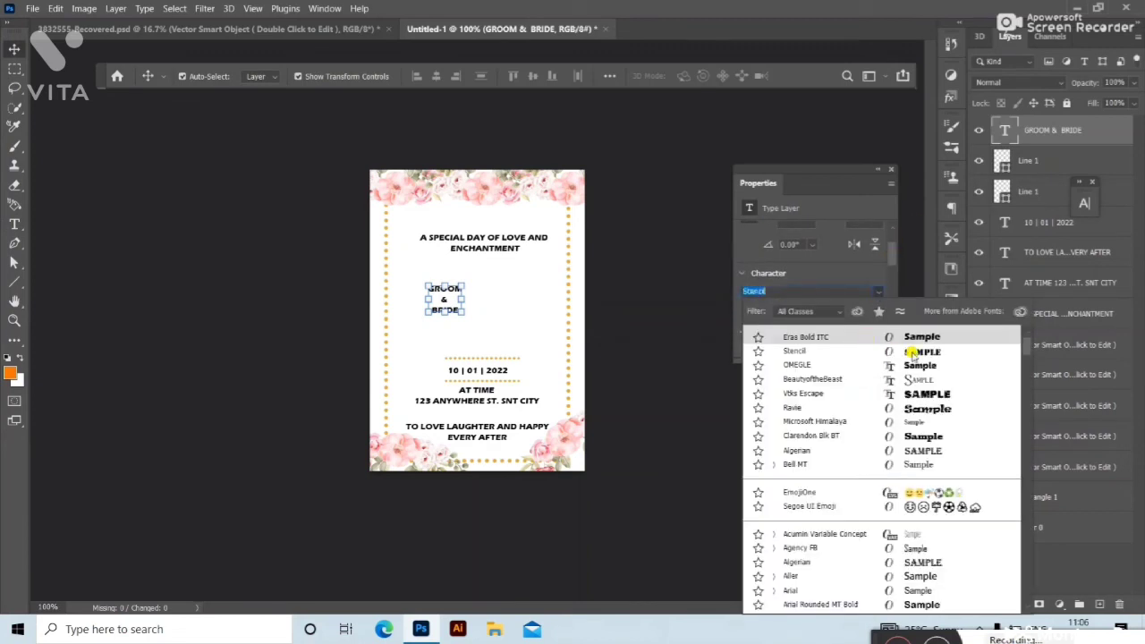
left_click(910, 352)
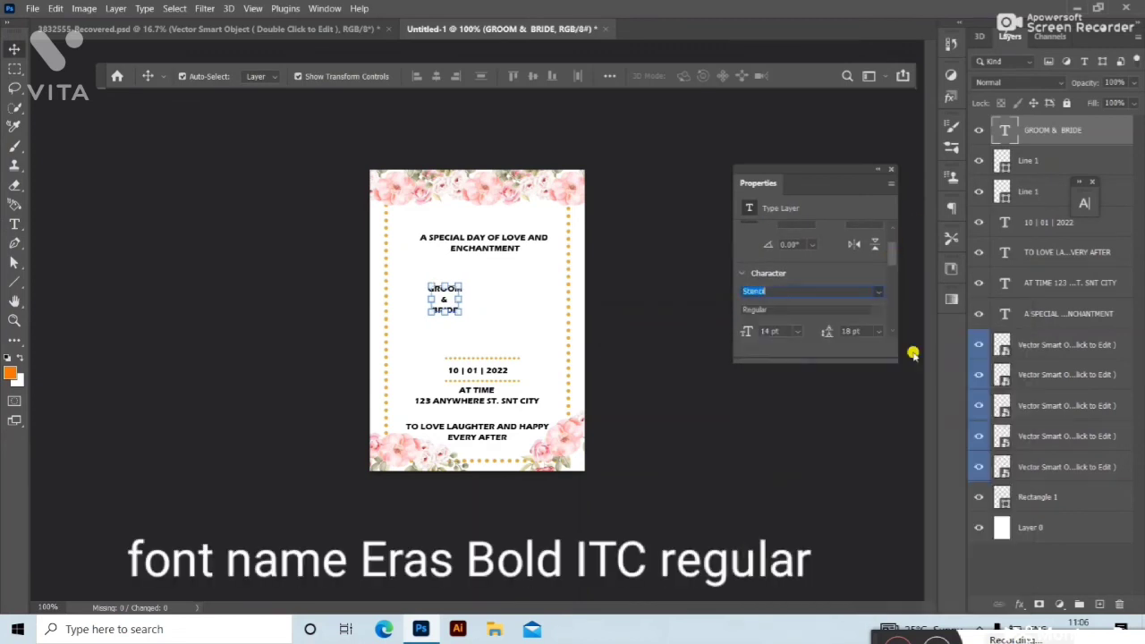
left_click(797, 331)
left_click(767, 466)
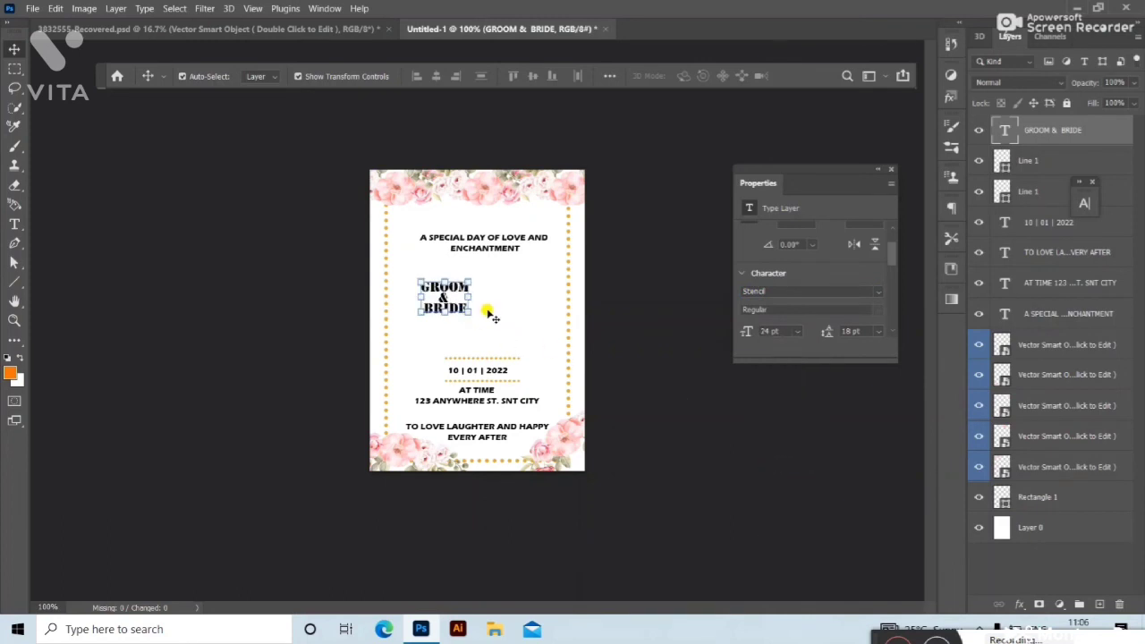
left_click(877, 292)
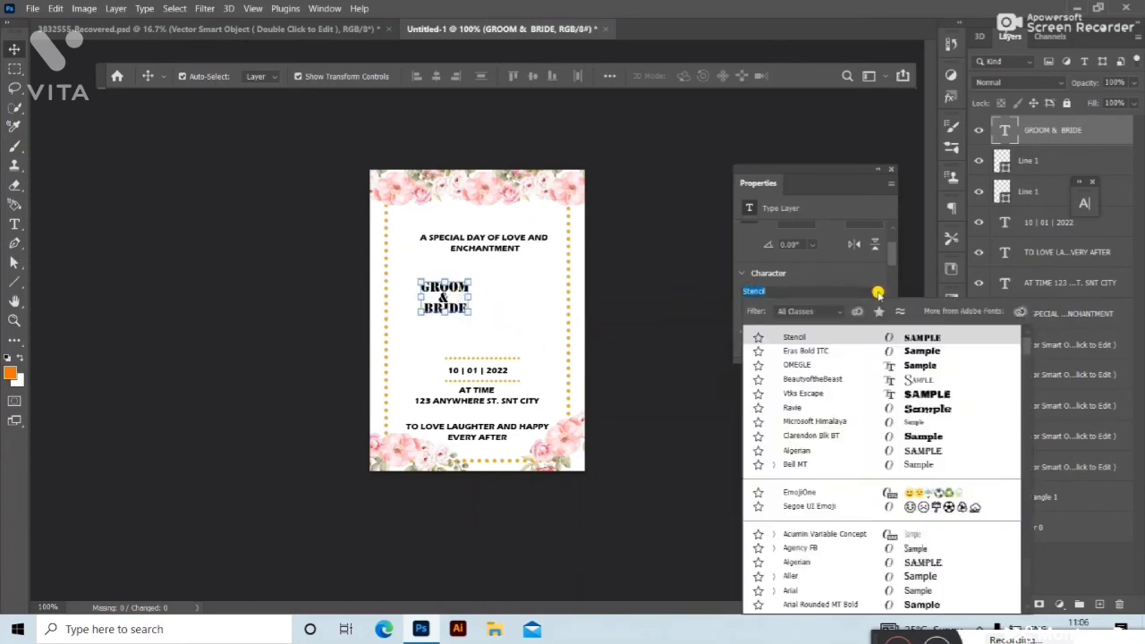
left_click(805, 352)
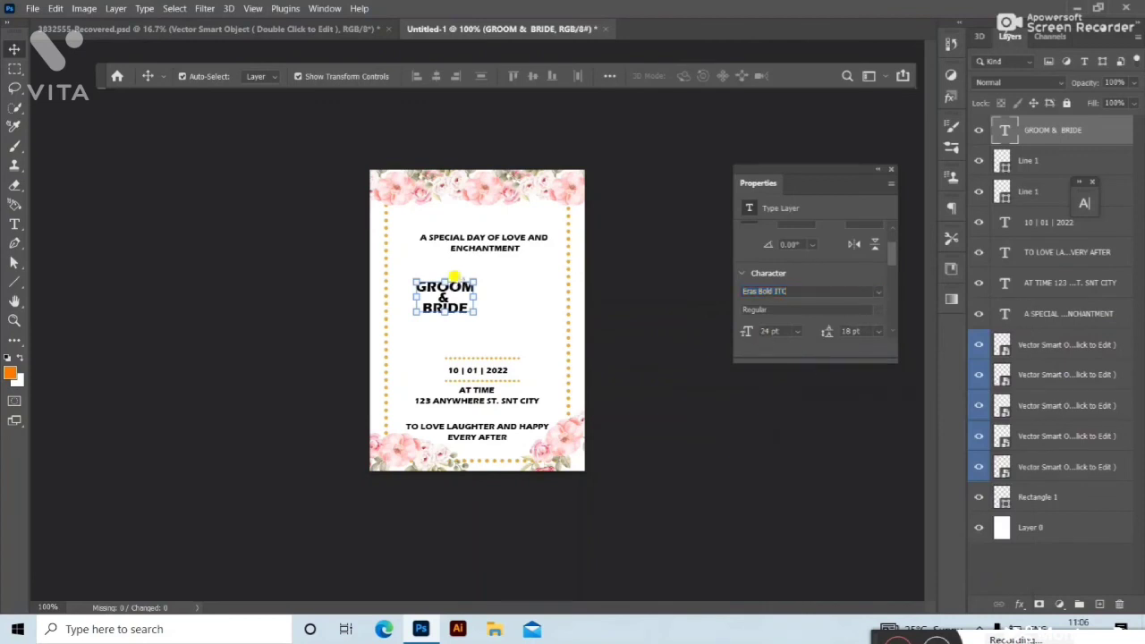
left_click_drag(445, 298, 476, 304)
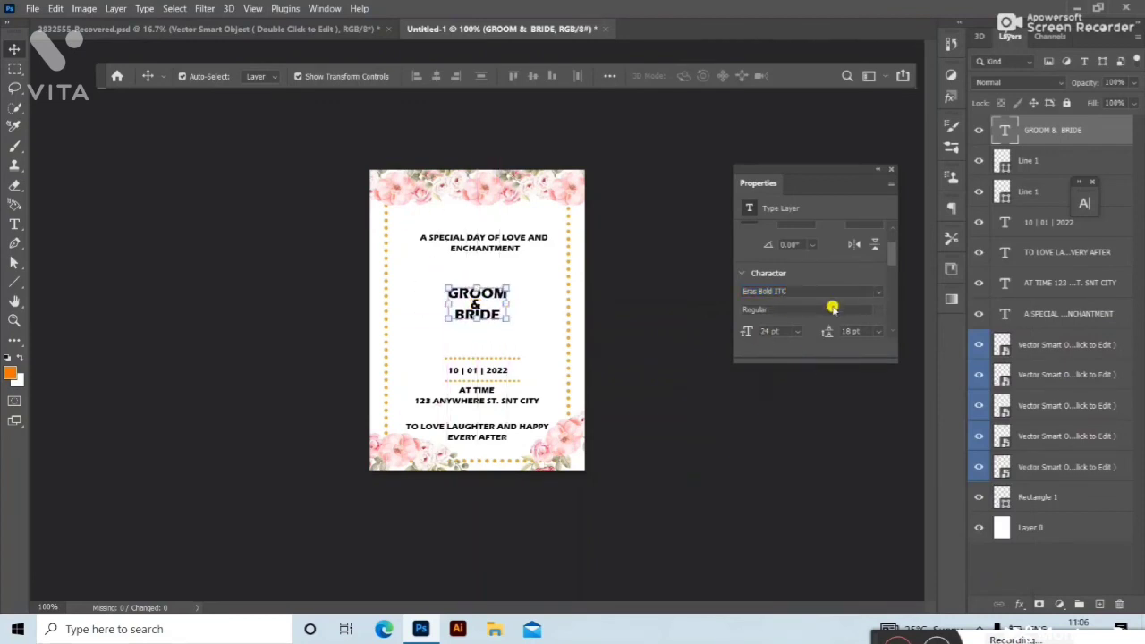
Set the names' line spacing to 30 pt.
left_click(878, 331)
left_click(866, 466)
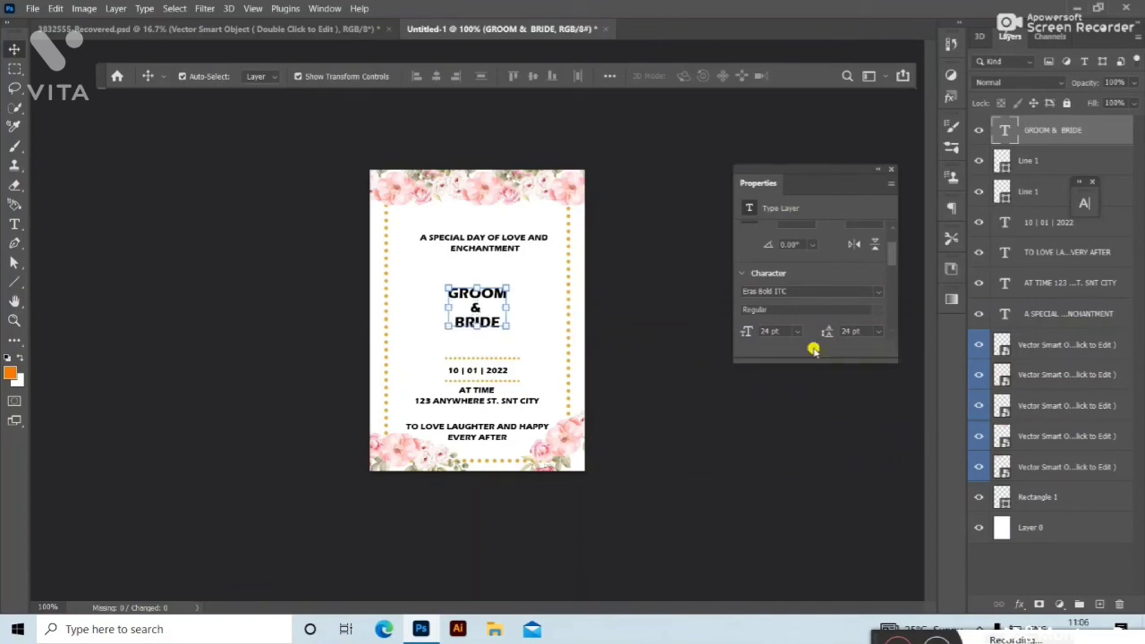
left_click(873, 332)
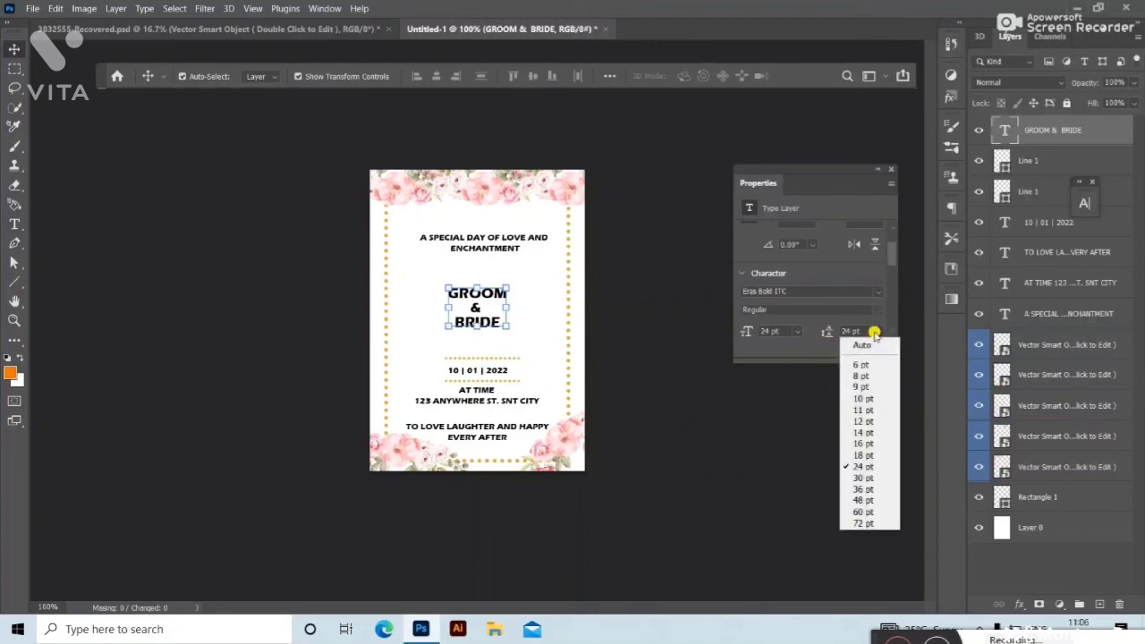
left_click(866, 476)
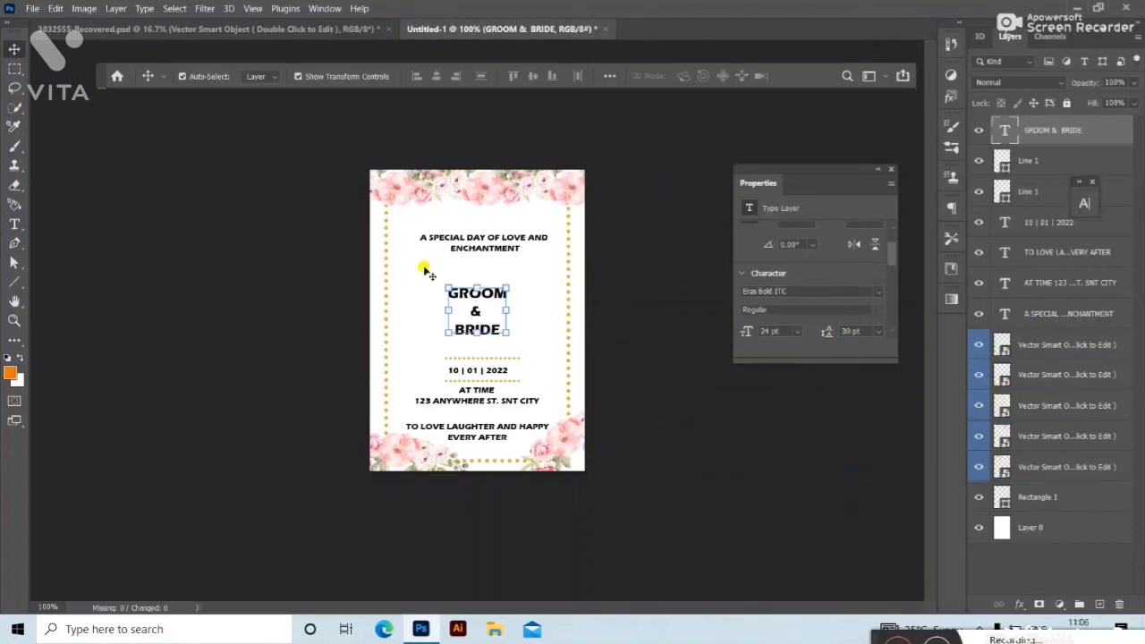
left_click(332, 250)
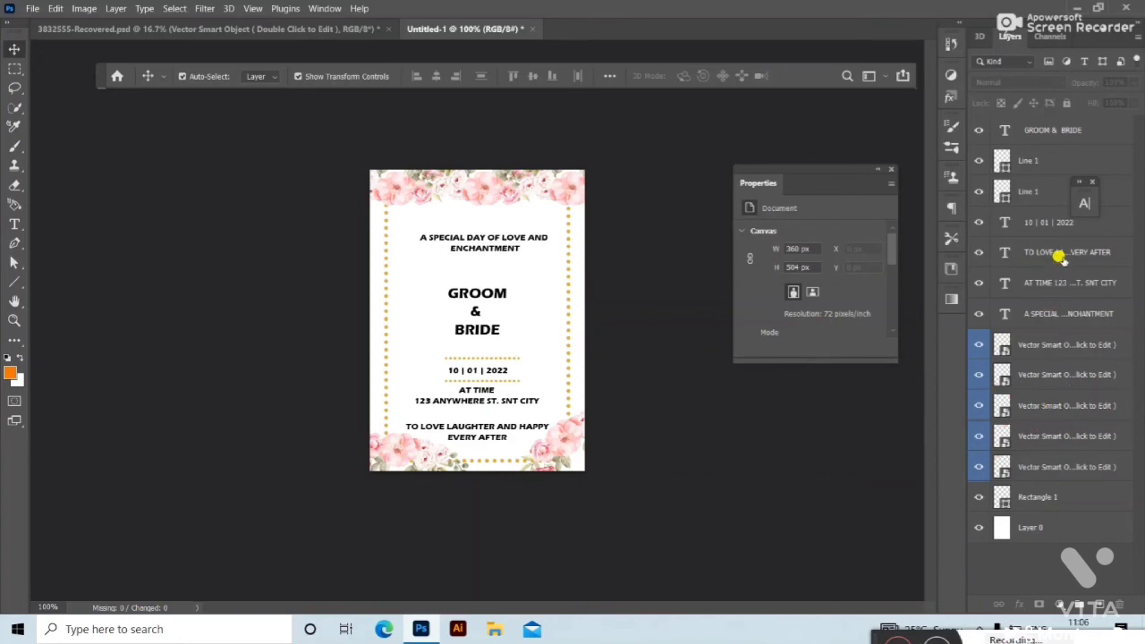
Nudge the AT TIME address block down slightly.
left_click(1052, 283)
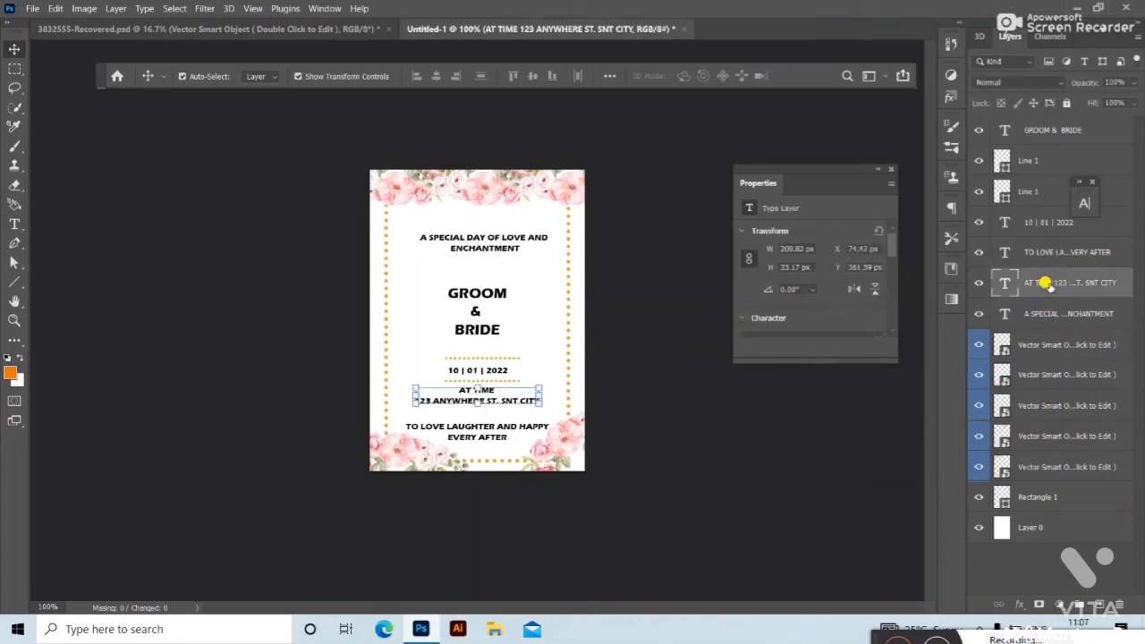
key("Down")
key("Down")
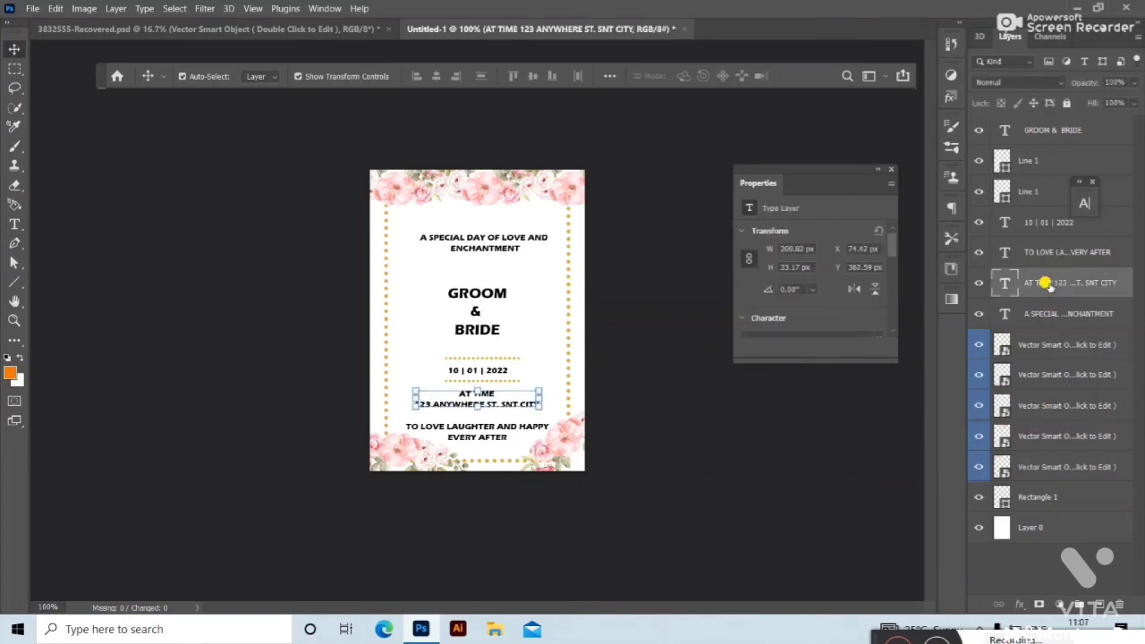
left_click(621, 390)
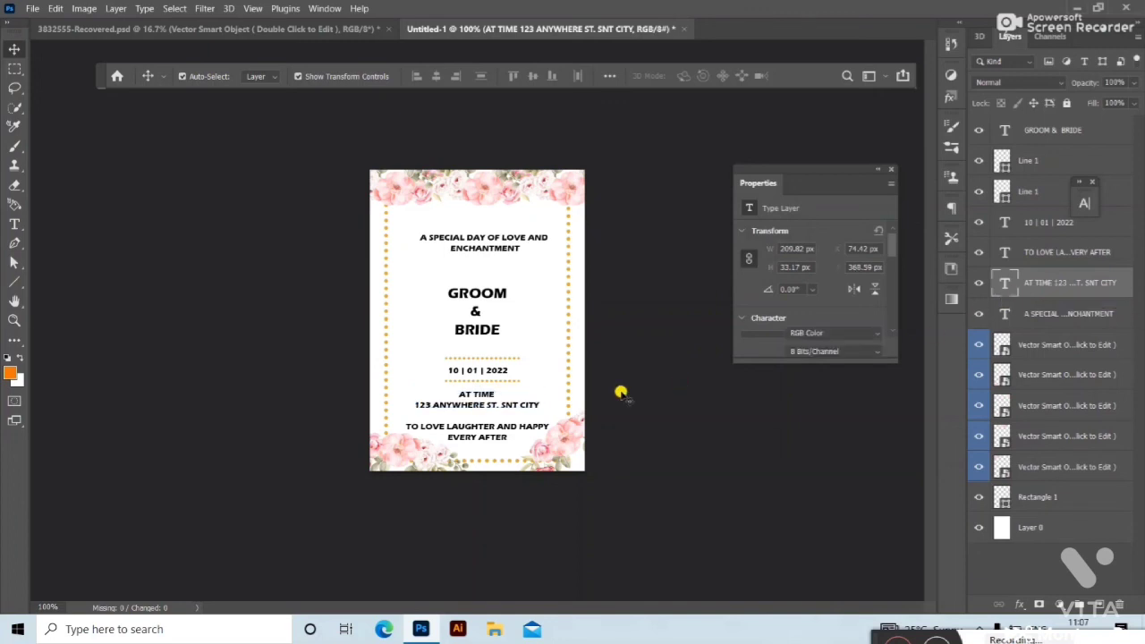
Nudge the date and both dotted lines up slightly together.
left_click(1067, 132)
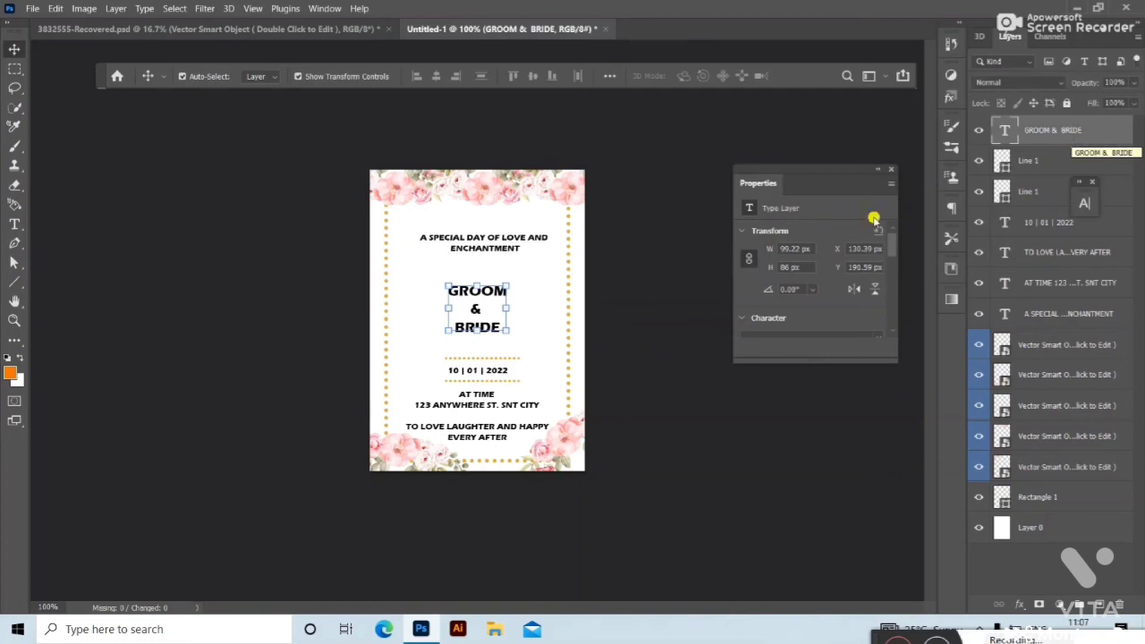
left_click(680, 365)
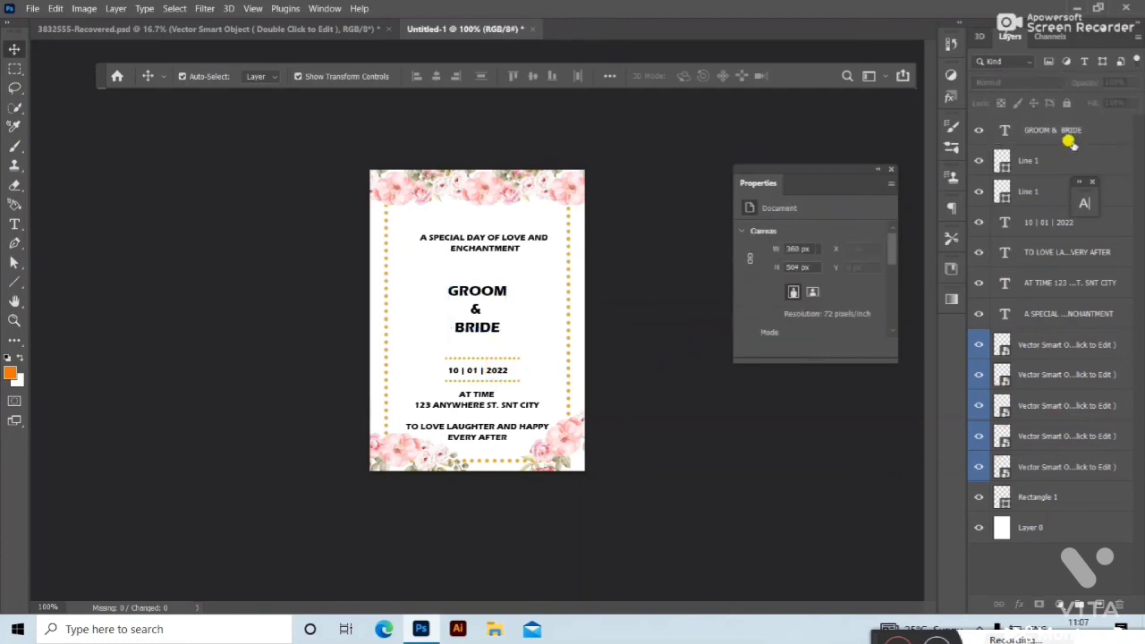
left_click(1040, 162)
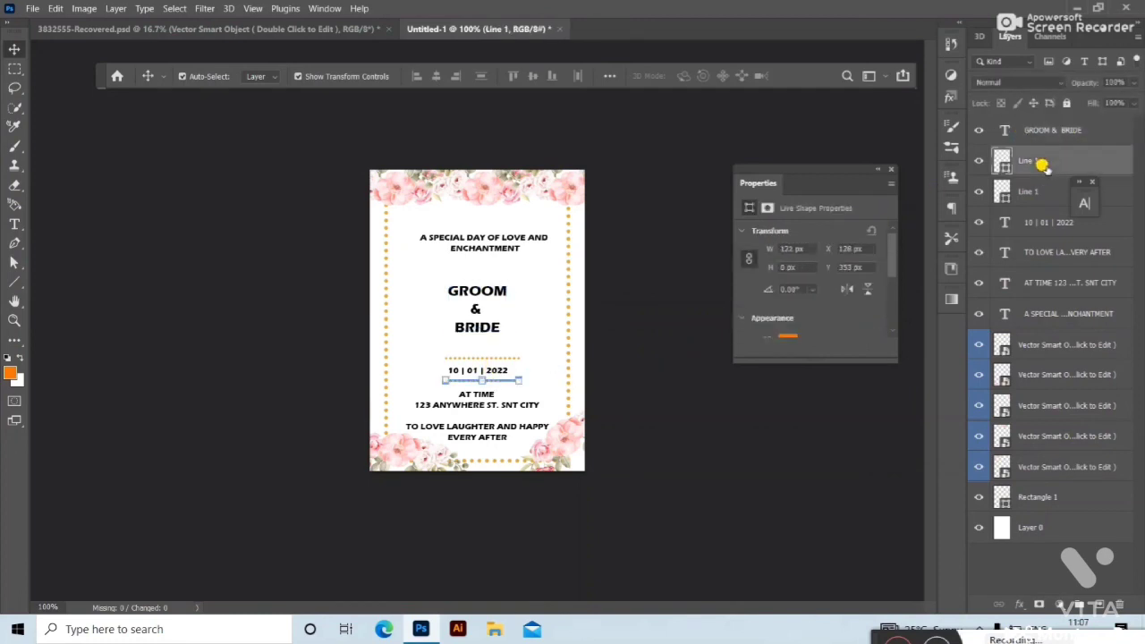
left_click(1031, 220, "shift")
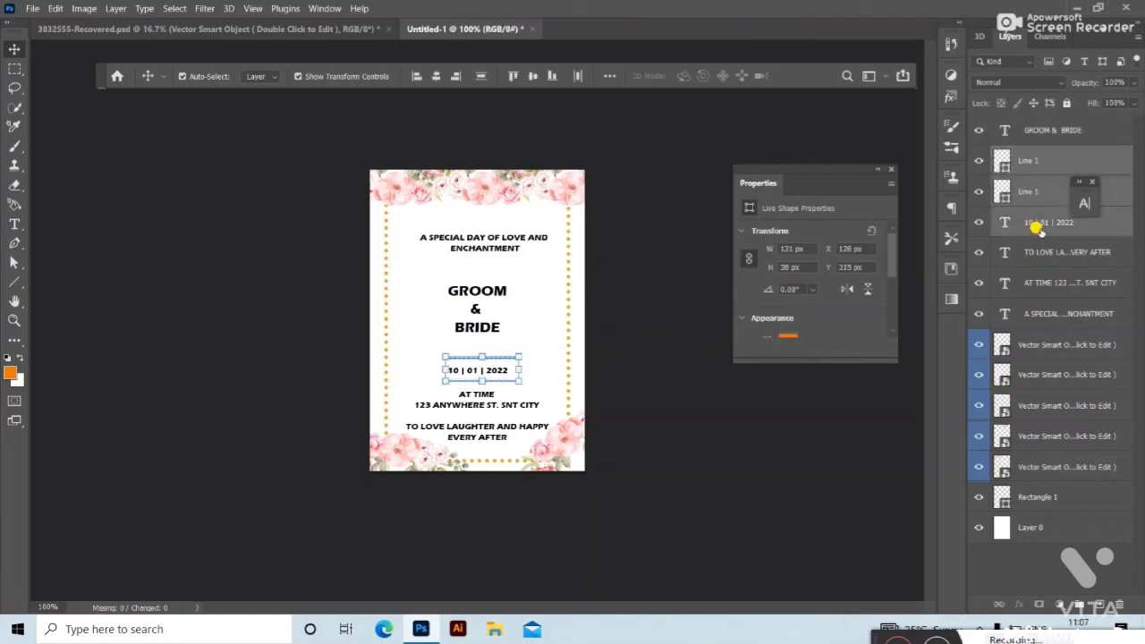
key("Up")
key("Up")
key("Up")
key("Up")
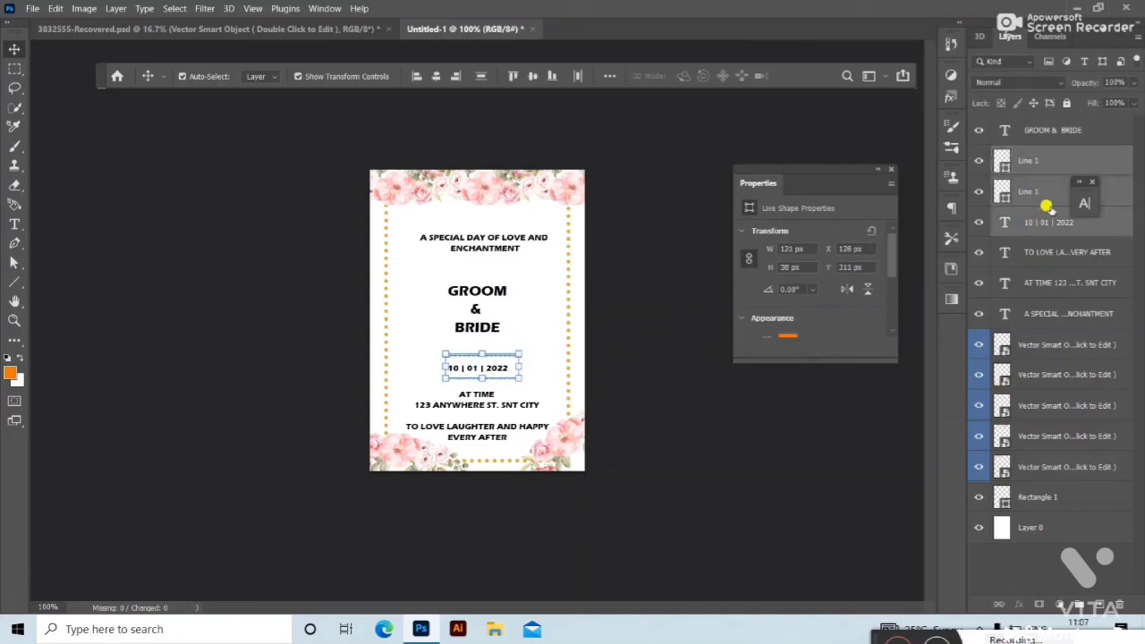
left_click(677, 382)
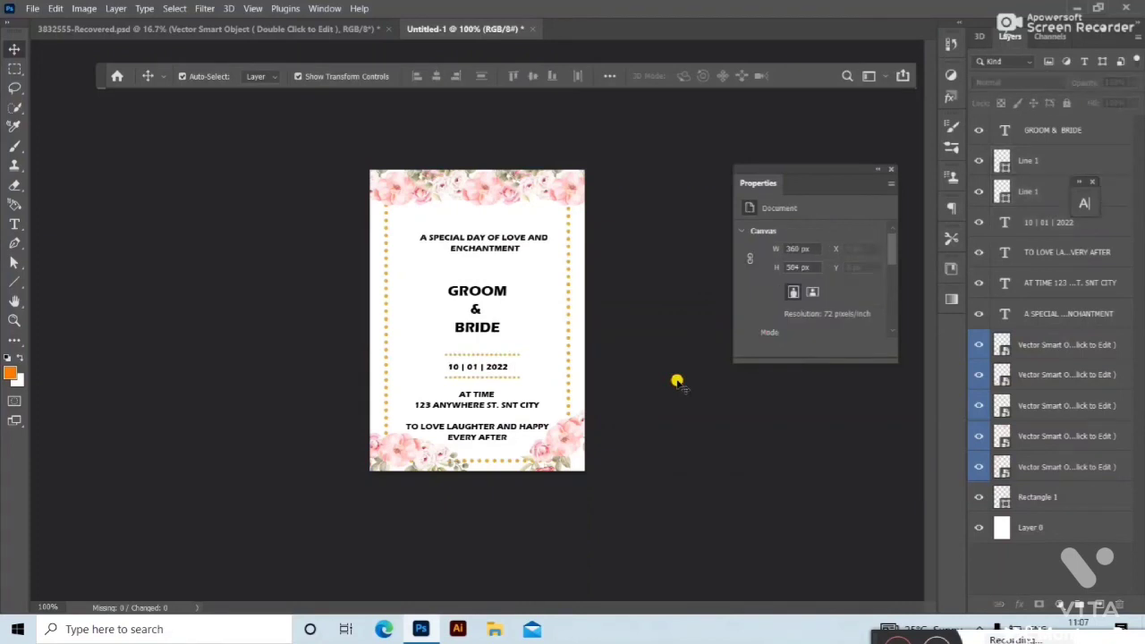